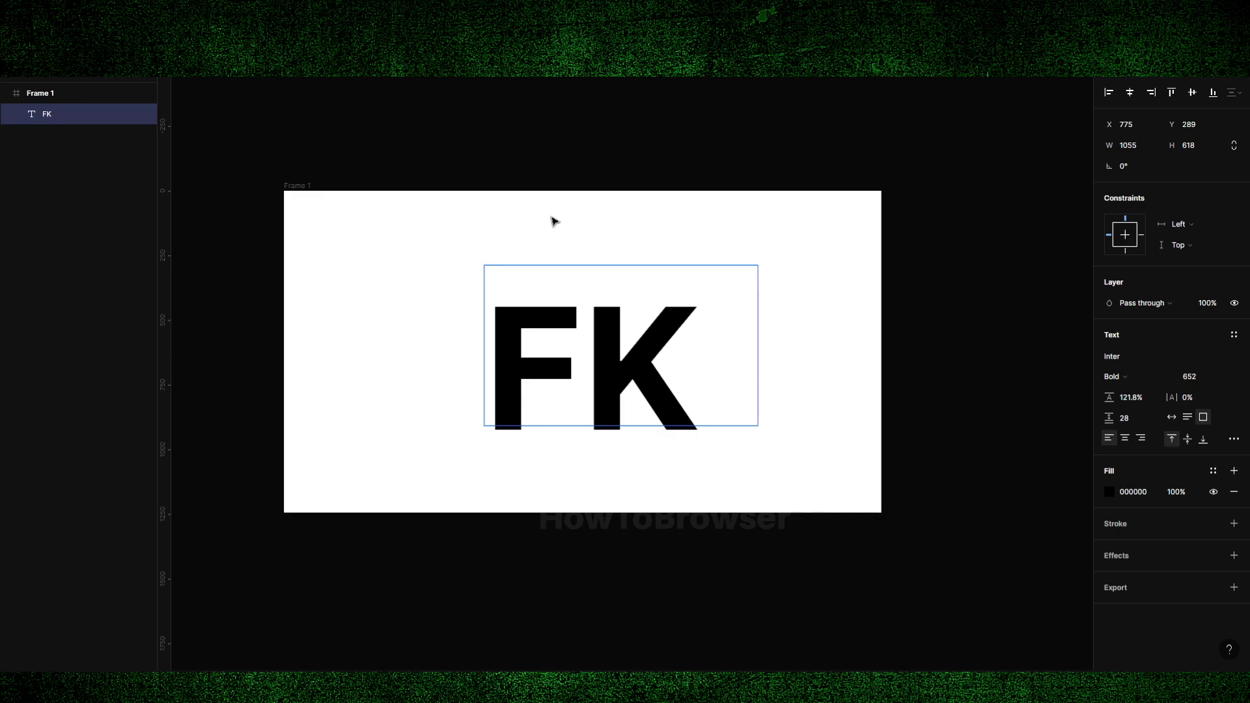
Step: Edit the text to read FDFSDDK, then move its box up-left and enlarge it
left_click(583, 314)
type("DFSDD")
key("Escape")
left_click_drag(435, 274, 350, 255)
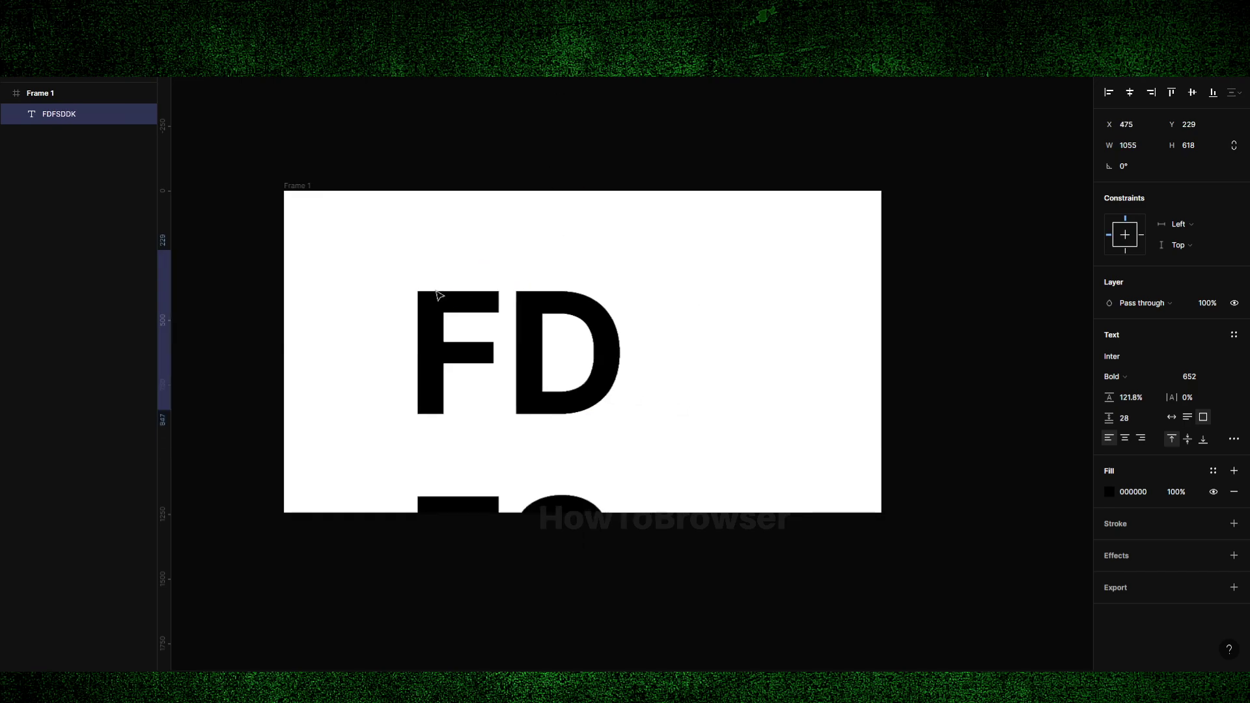
mouse_move(784, 497)
left_mouse_down()
mouse_move(858, 500)
mouse_move(687, 391)
mouse_move(607, 366)
mouse_move(629, 377)
left_mouse_up()
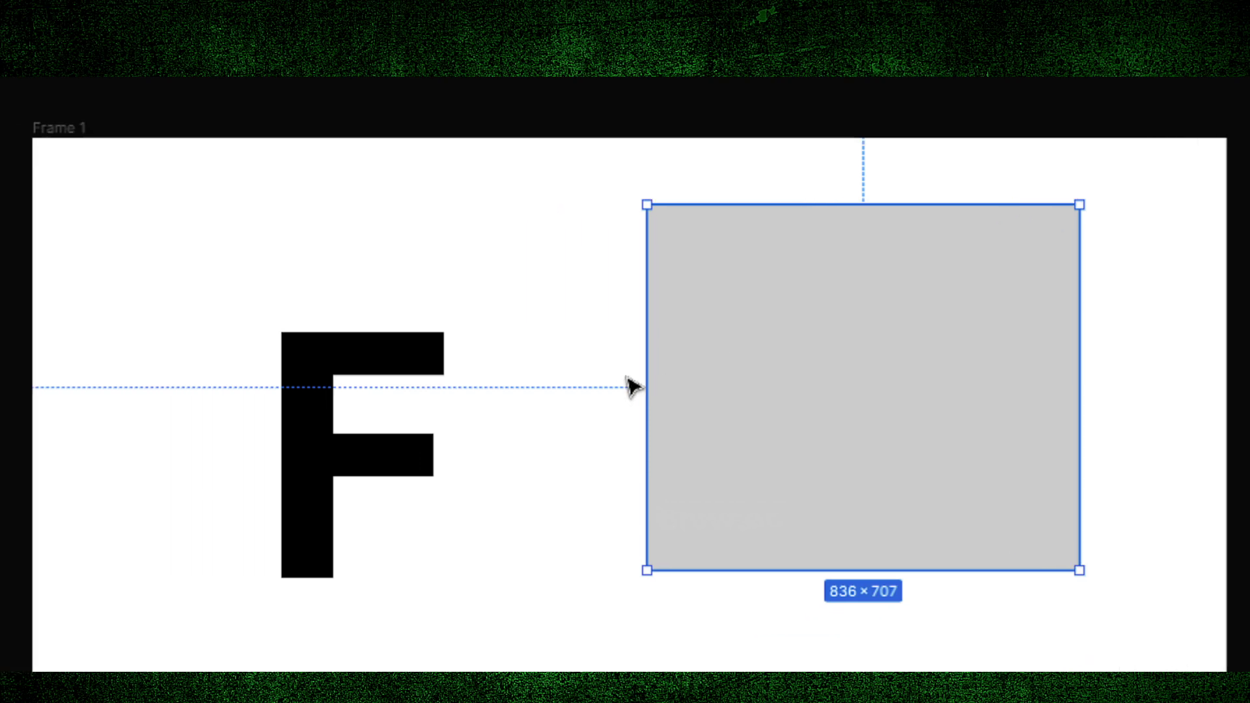
Step: Deselect the grey rectangle and draw a new rectangle above the large F
key("Escape")
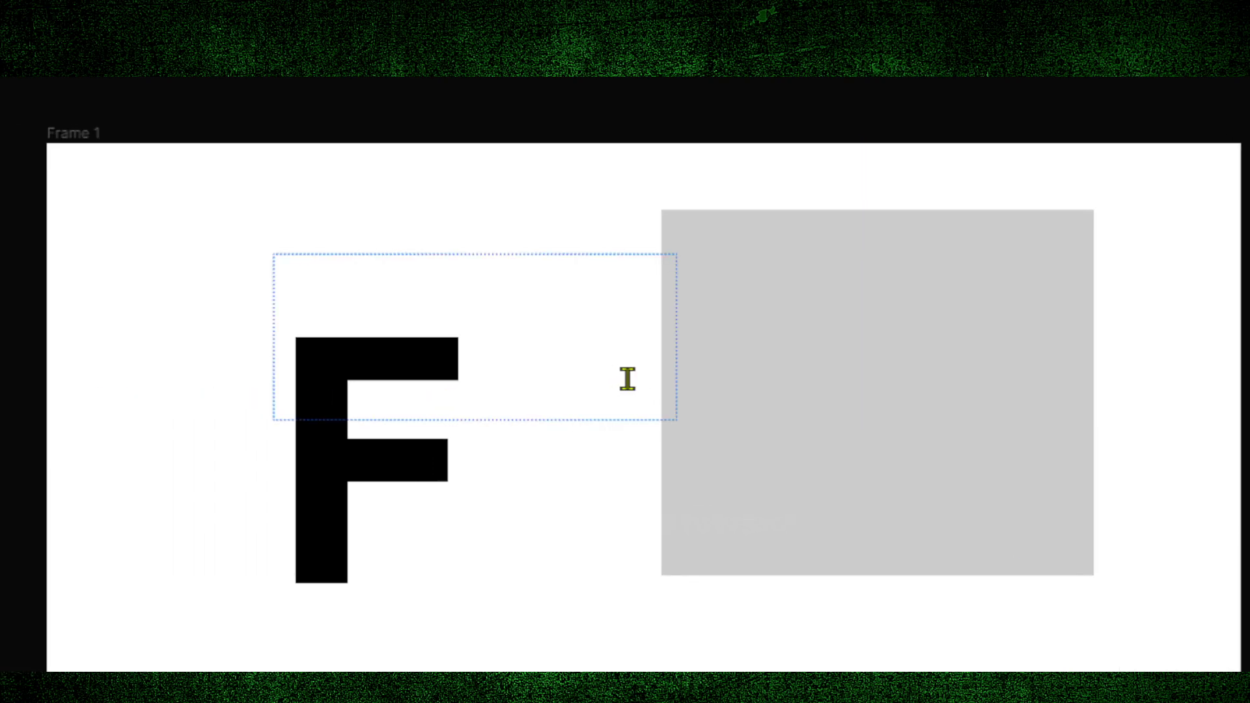
key("r")
left_click_drag(392, 251, 626, 378)
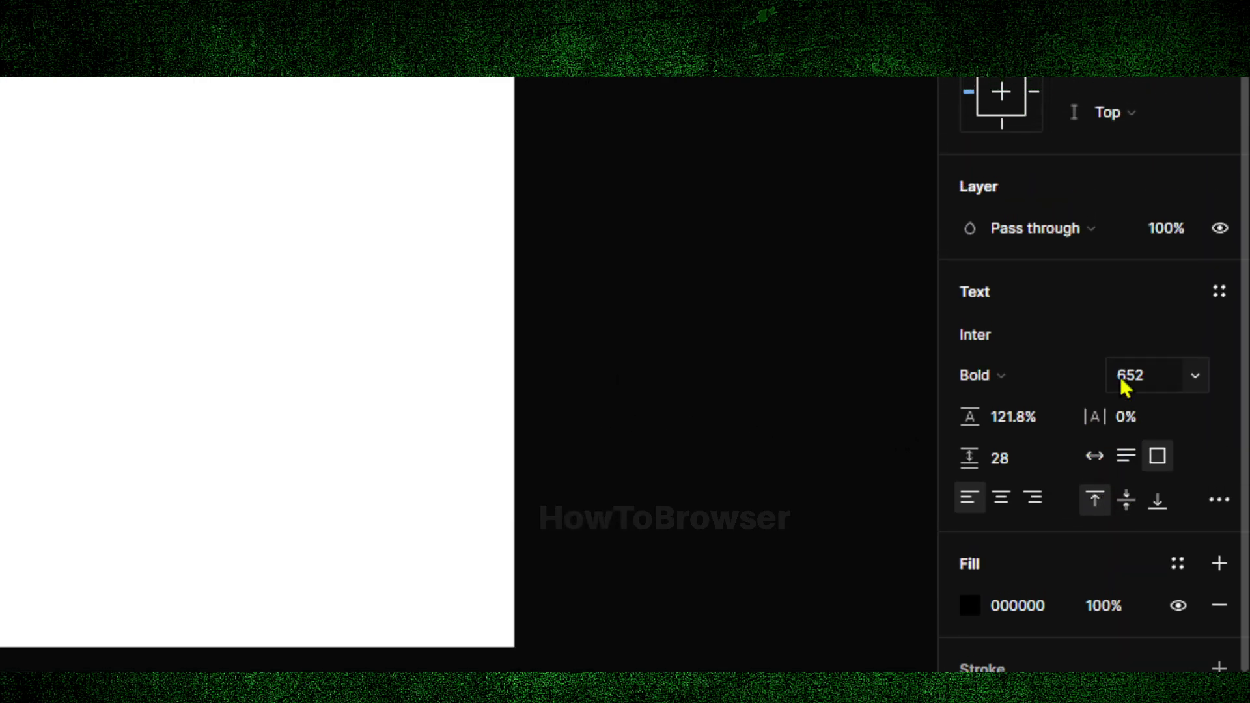
Step: Type a row of d's at font size 12 and set the layer blend to Plus darker
left_click(1127, 373)
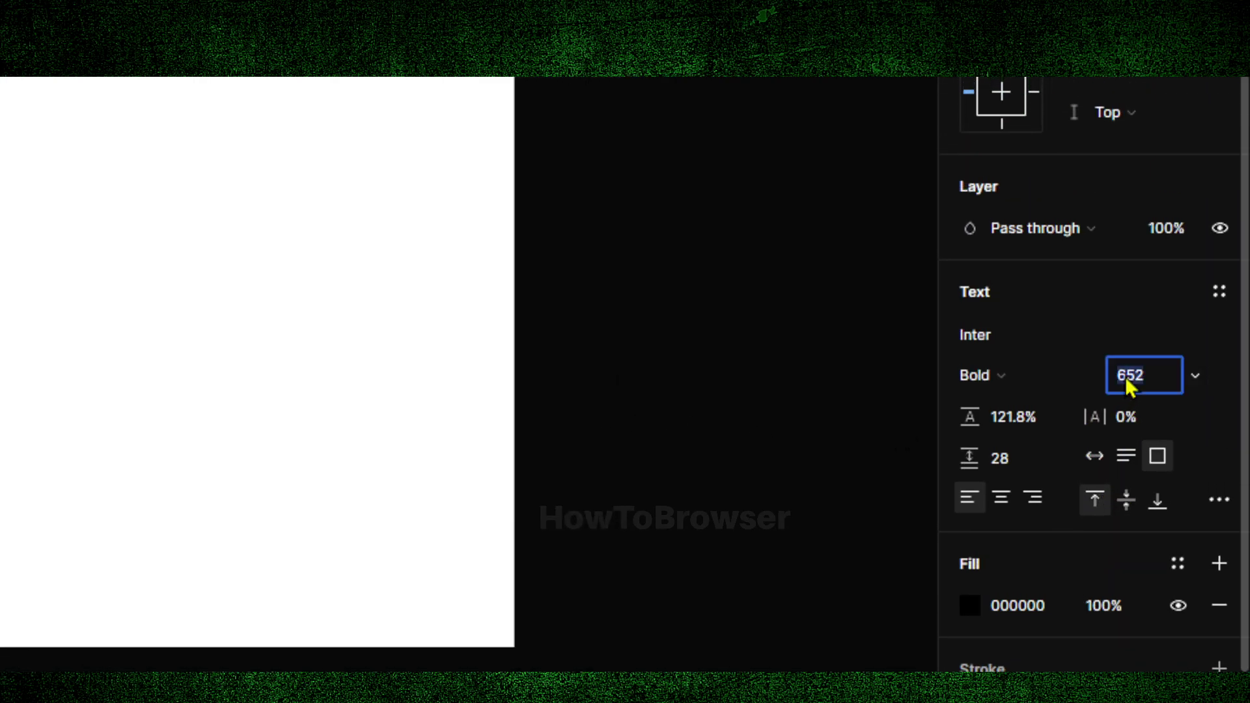
type("12")
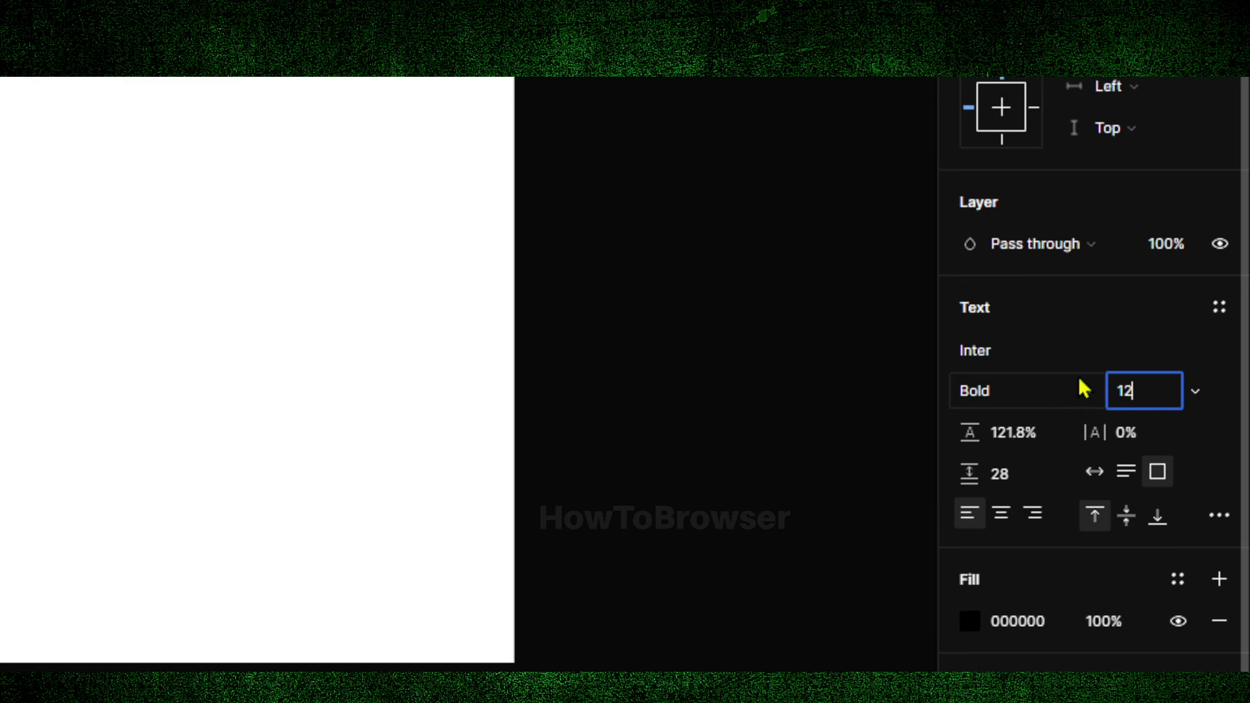
left_click(1092, 381)
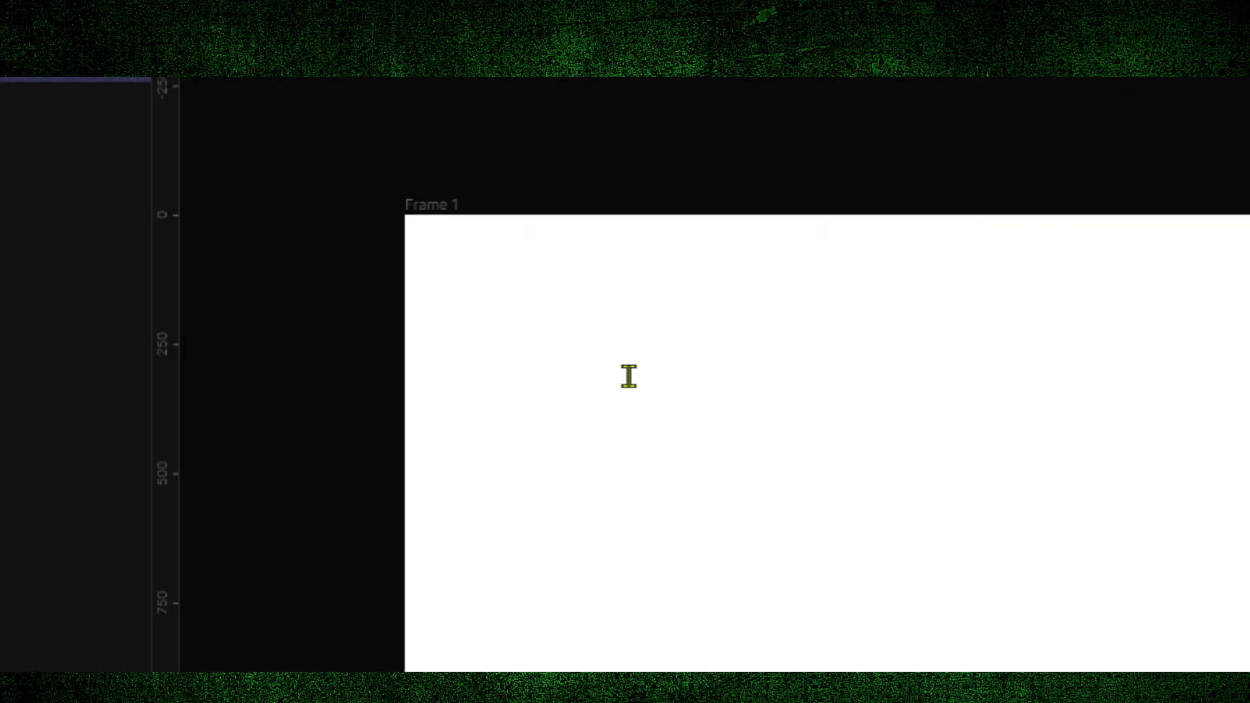
left_click(626, 376)
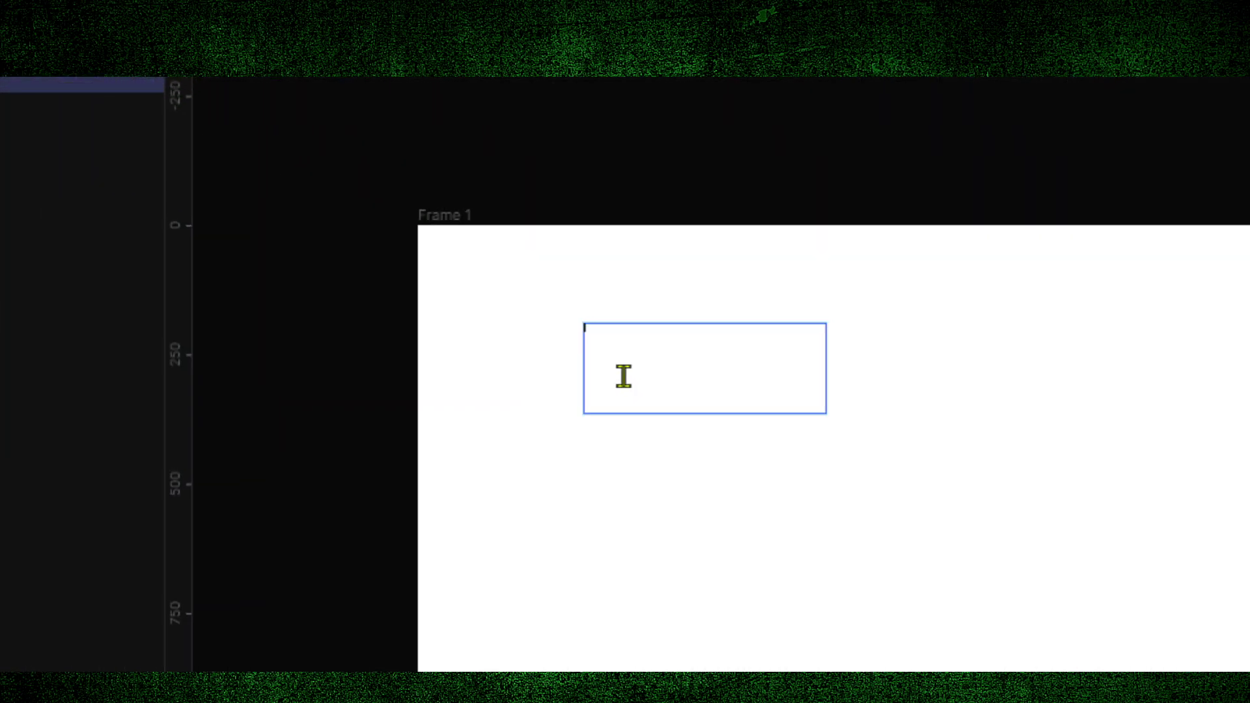
type("ddddddddddddddddd")
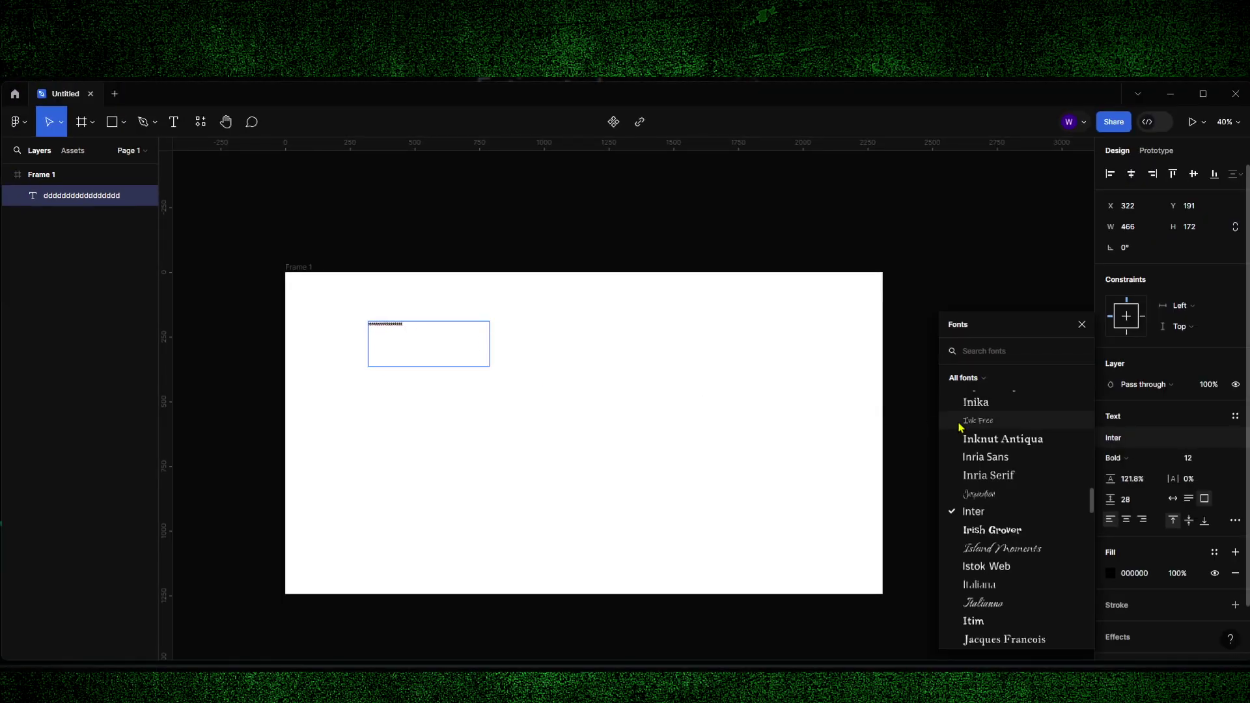
left_click(1141, 424)
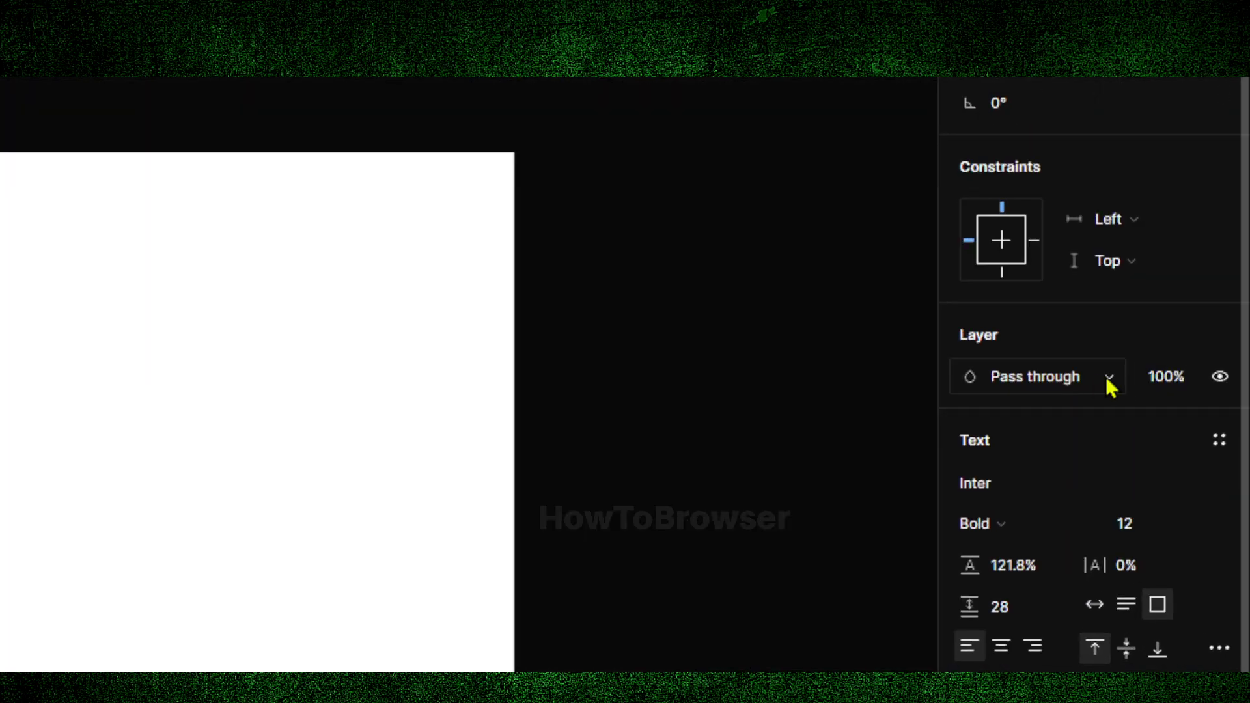
left_click(1107, 379)
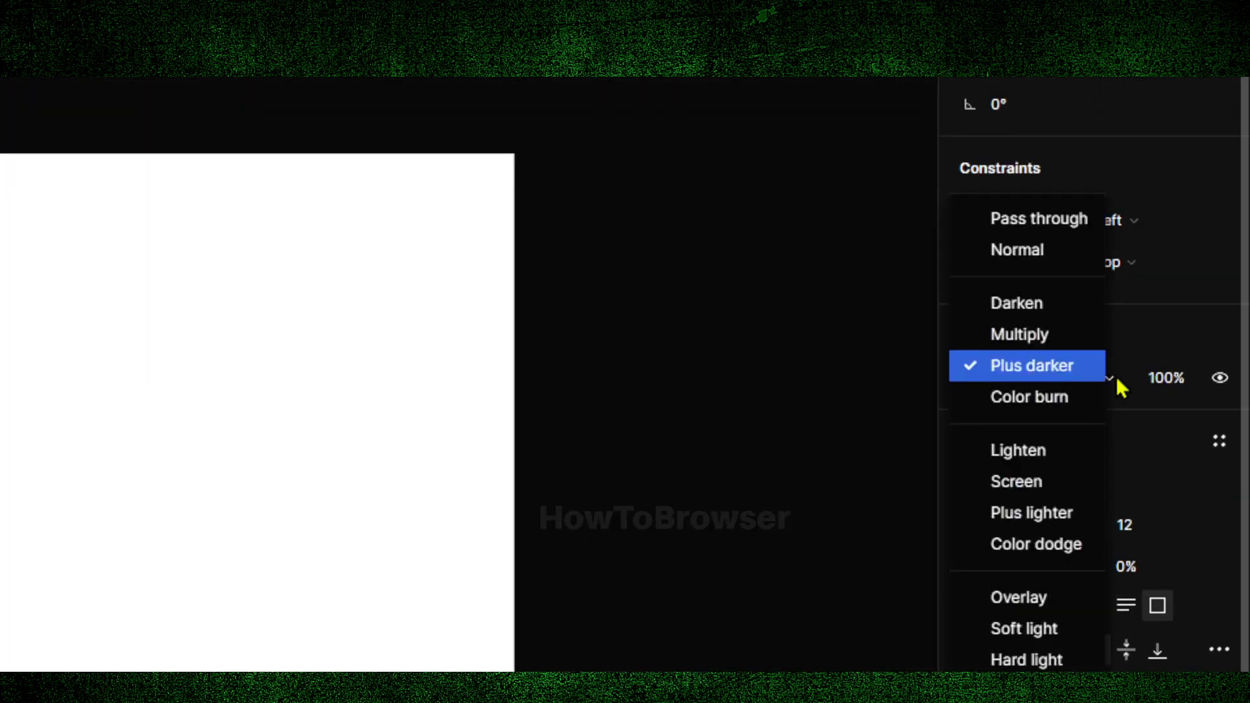
left_click(1156, 385)
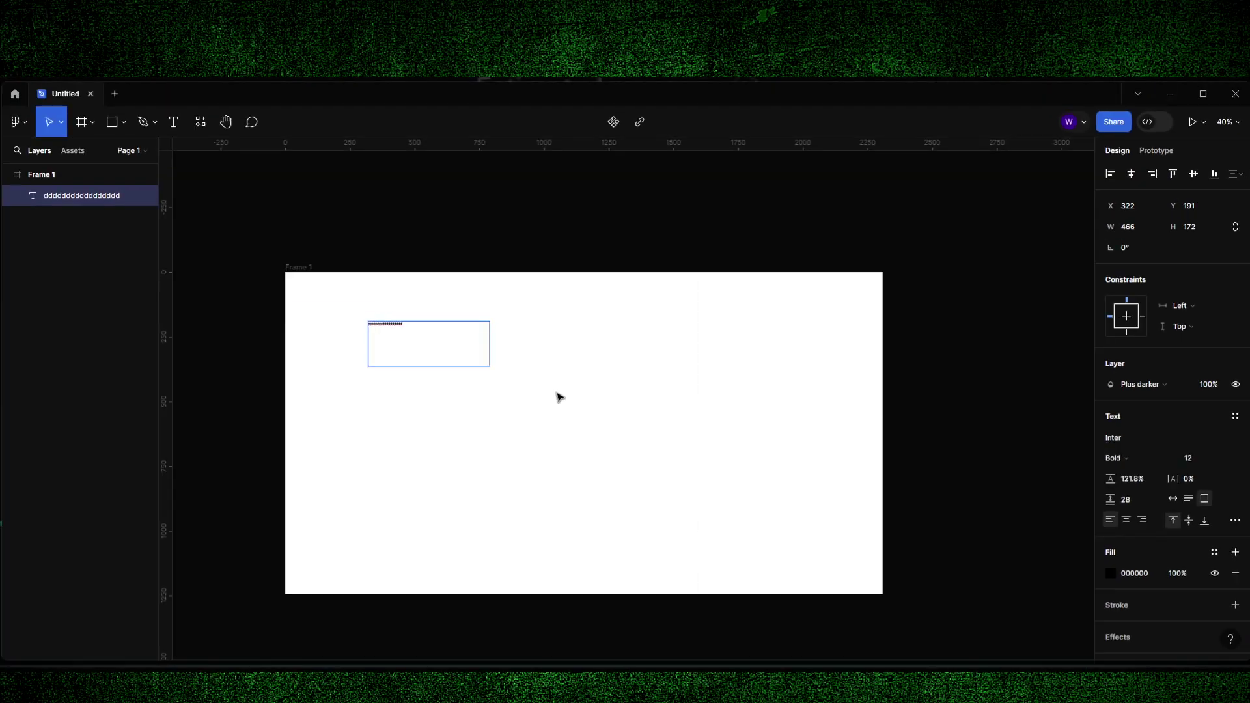
Step: Reselect the d's text, try 64% opacity and restore 100%, then raise the font size to 189
key("Escape")
left_click(534, 407)
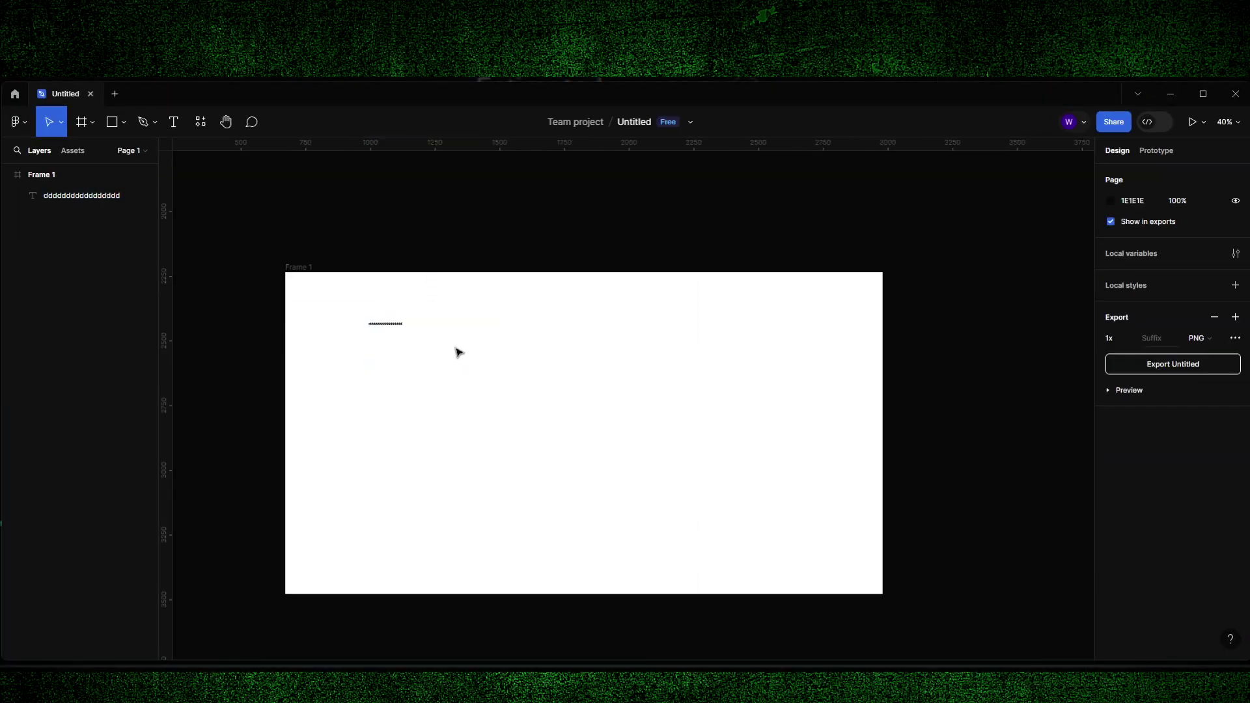
left_click(370, 323)
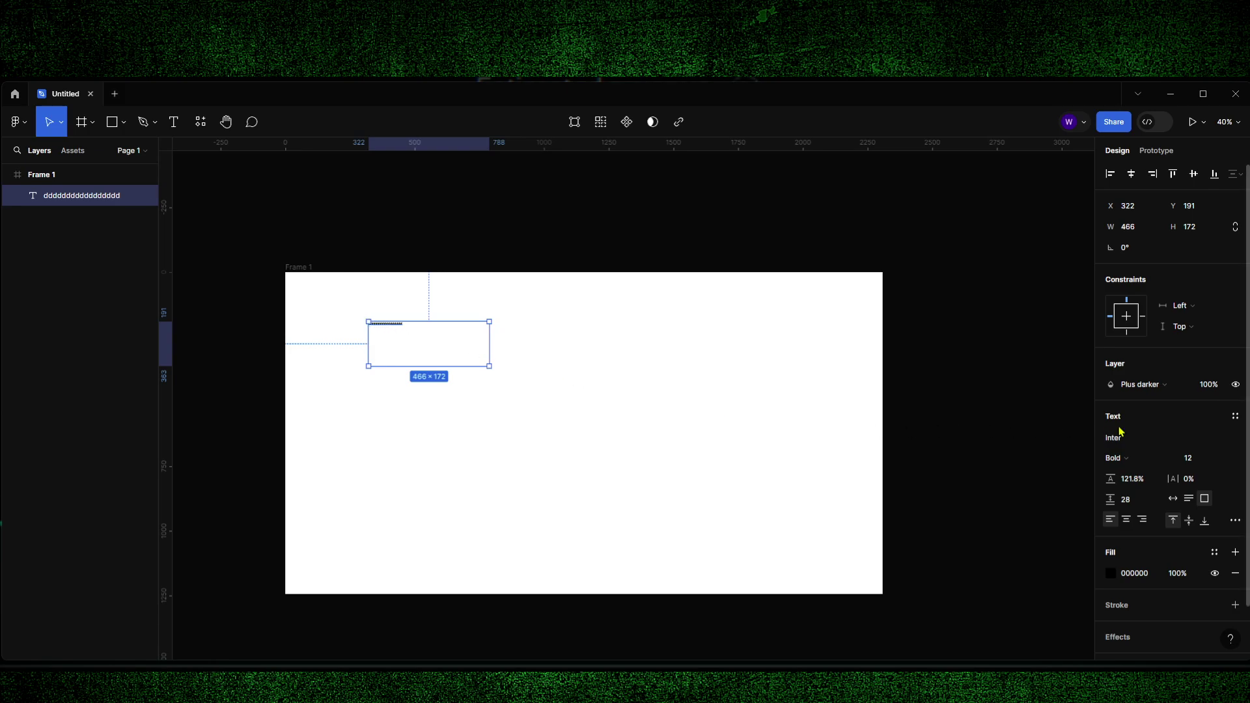
left_click(1210, 389)
left_click_drag(1198, 391, 1138, 391)
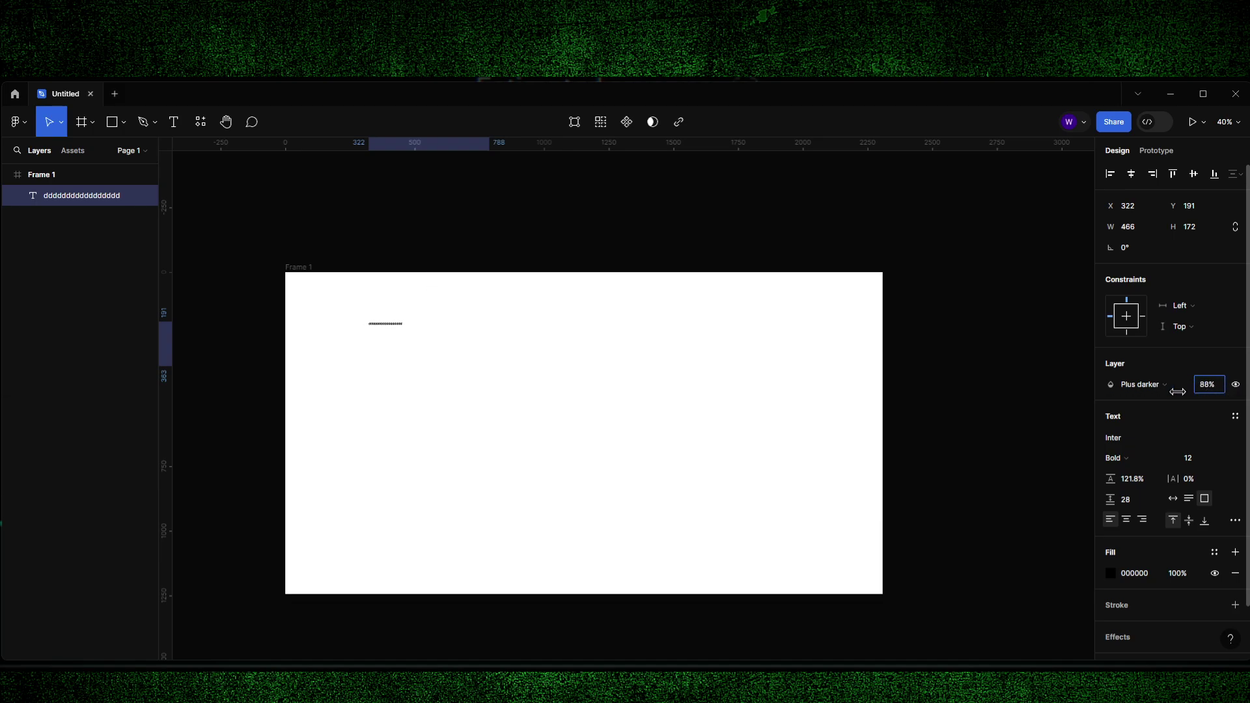
left_click_drag(1138, 392, 25, 392)
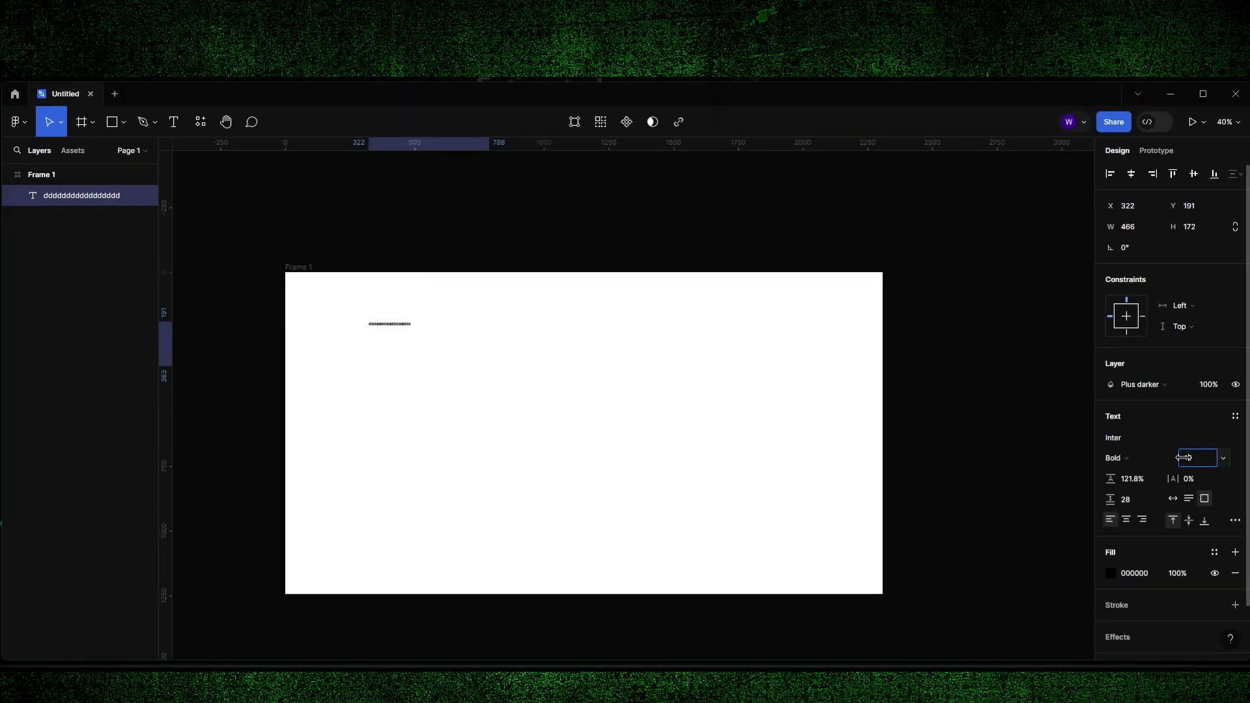
mouse_move(1177, 458)
left_mouse_down()
mouse_move(1243, 458)
mouse_move(620, 389)
mouse_move(328, 419)
mouse_move(1208, 529)
left_mouse_up()
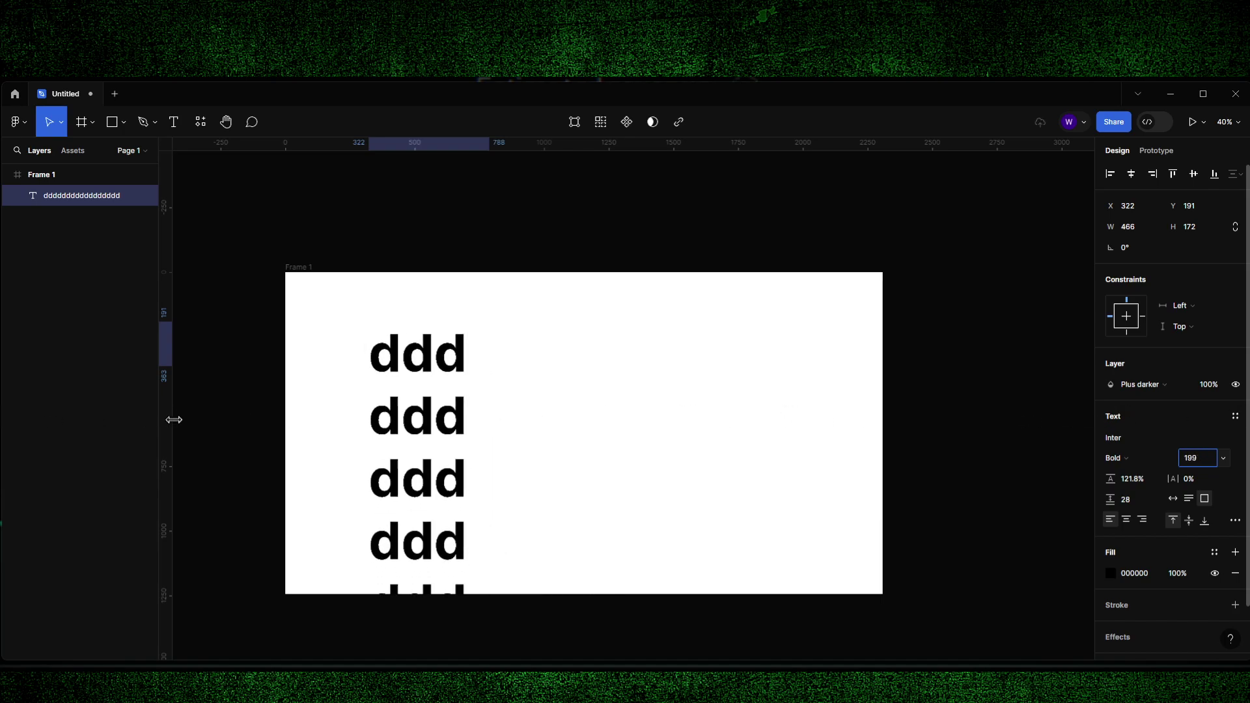
Step: Resize the d's text box wider so the large d's wrap onto two rows
left_click(1196, 463)
mouse_move(415, 411)
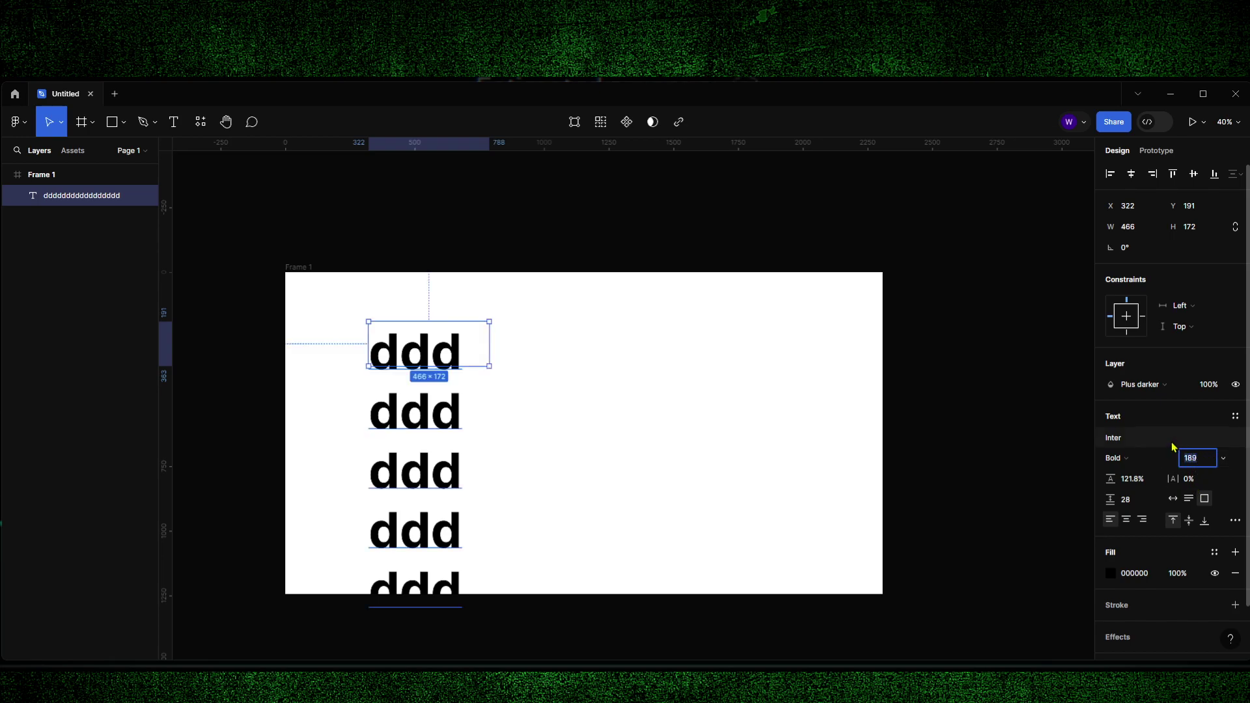
mouse_move(490, 368)
left_mouse_down()
mouse_move(520, 361)
mouse_move(771, 411)
mouse_move(665, 326)
mouse_move(690, 356)
left_mouse_up()
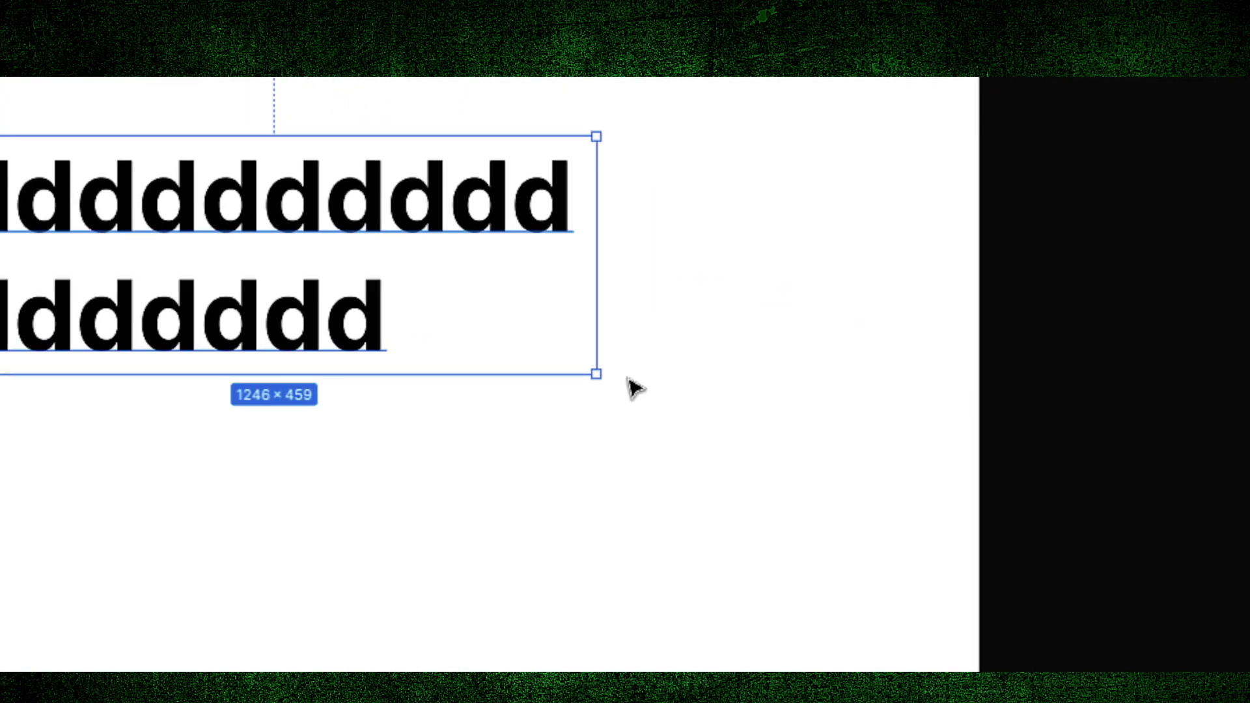
mouse_move(619, 372)
left_mouse_down()
mouse_move(604, 362)
mouse_move(626, 371)
left_mouse_up()
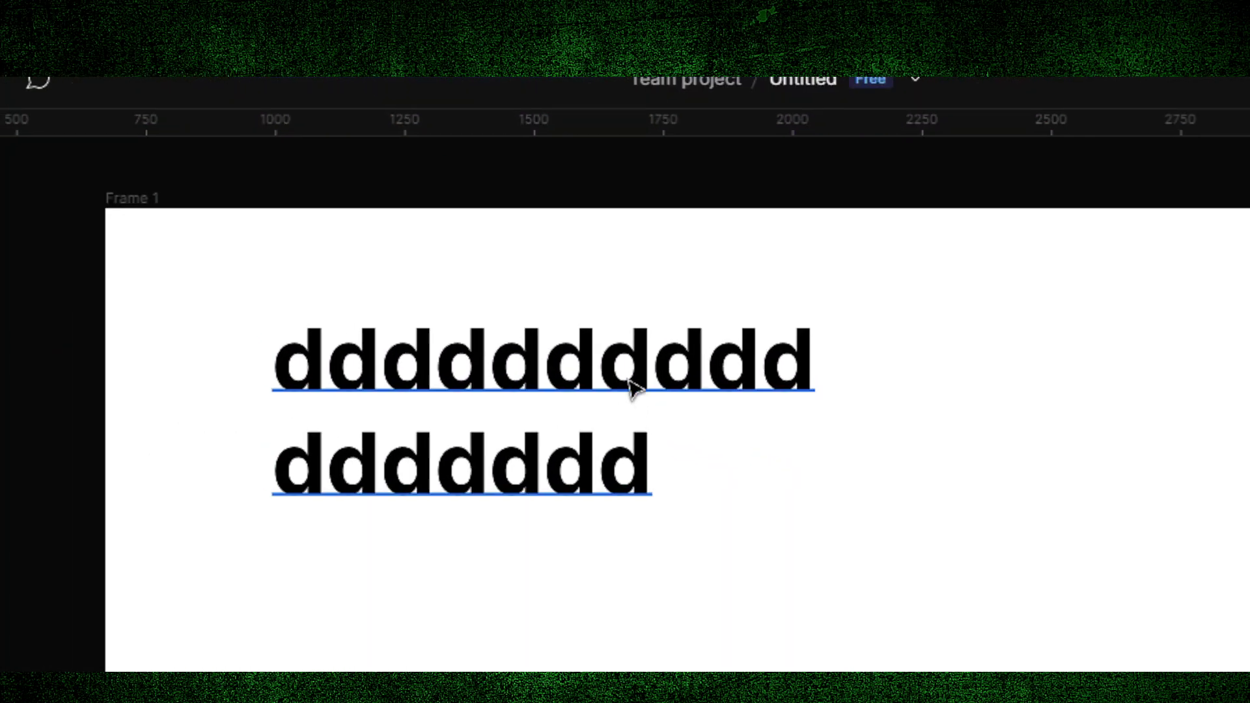
Step: Replace the d's with 'you are awesome' and shrink the box to wrap onto three lines
double_click(631, 386)
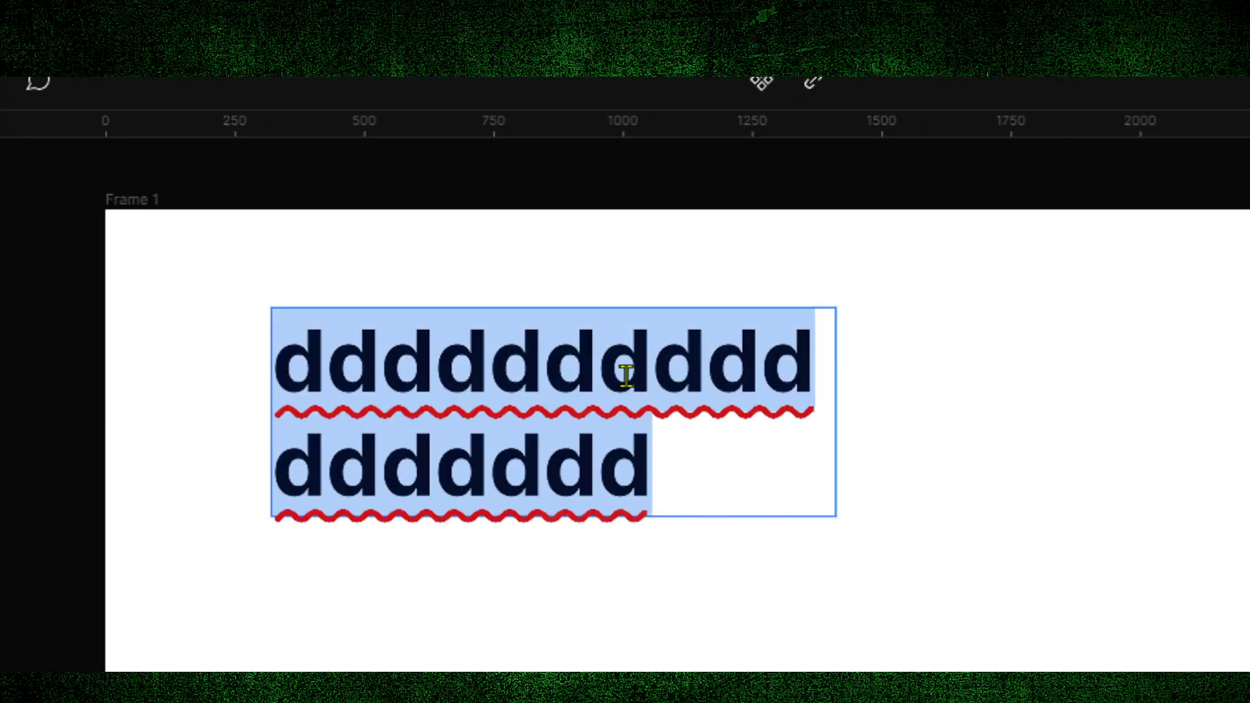
type("you")
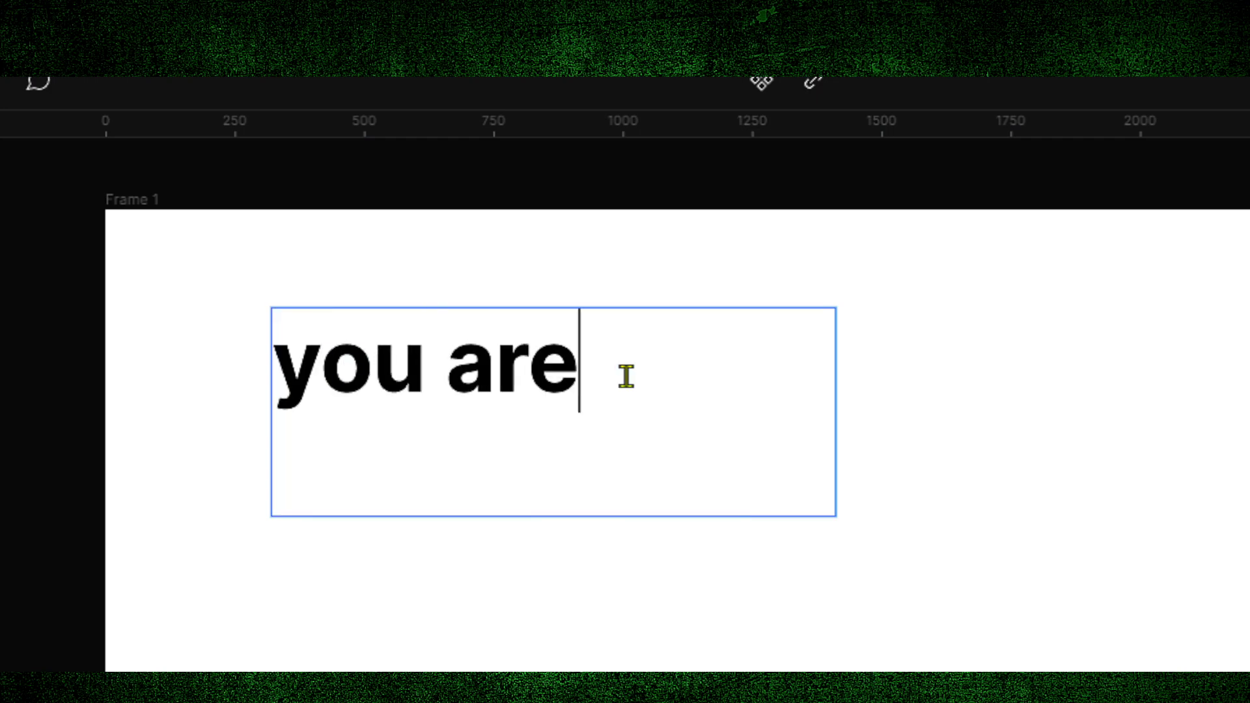
type(" are")
key("BackSpace")
type("wesome")
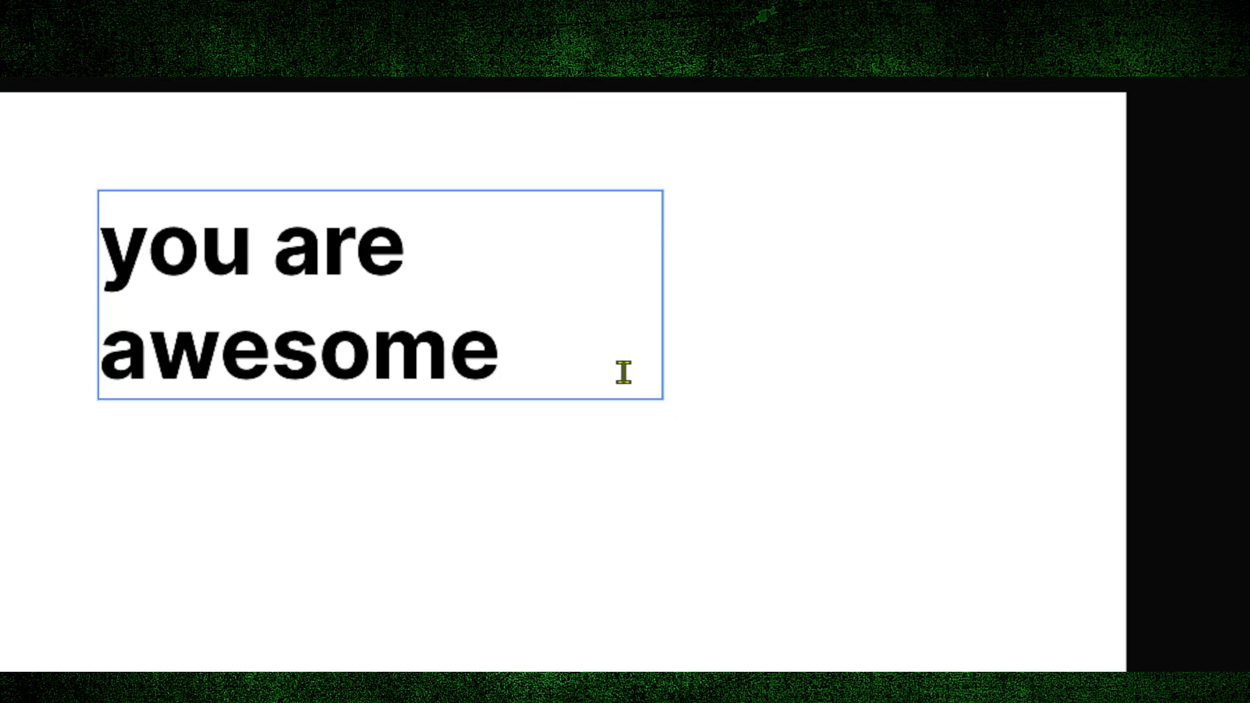
key("Escape")
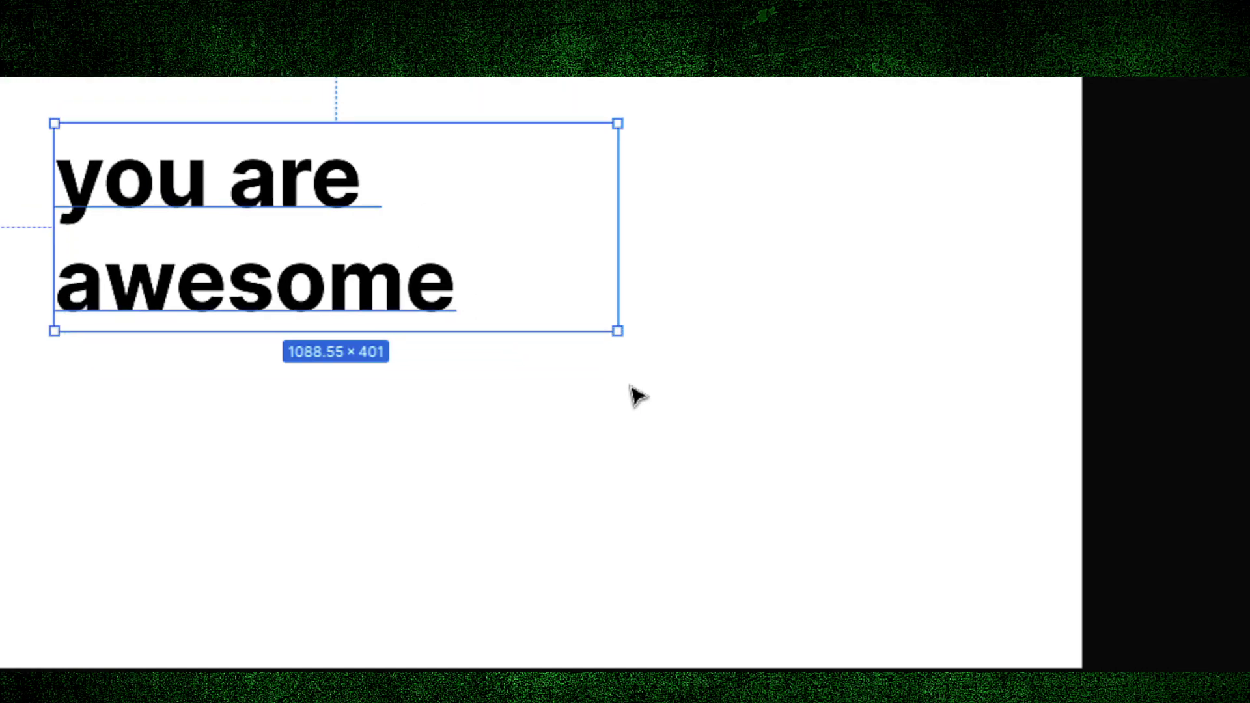
mouse_move(617, 330)
left_mouse_down()
mouse_move(610, 368)
mouse_move(625, 377)
left_mouse_up()
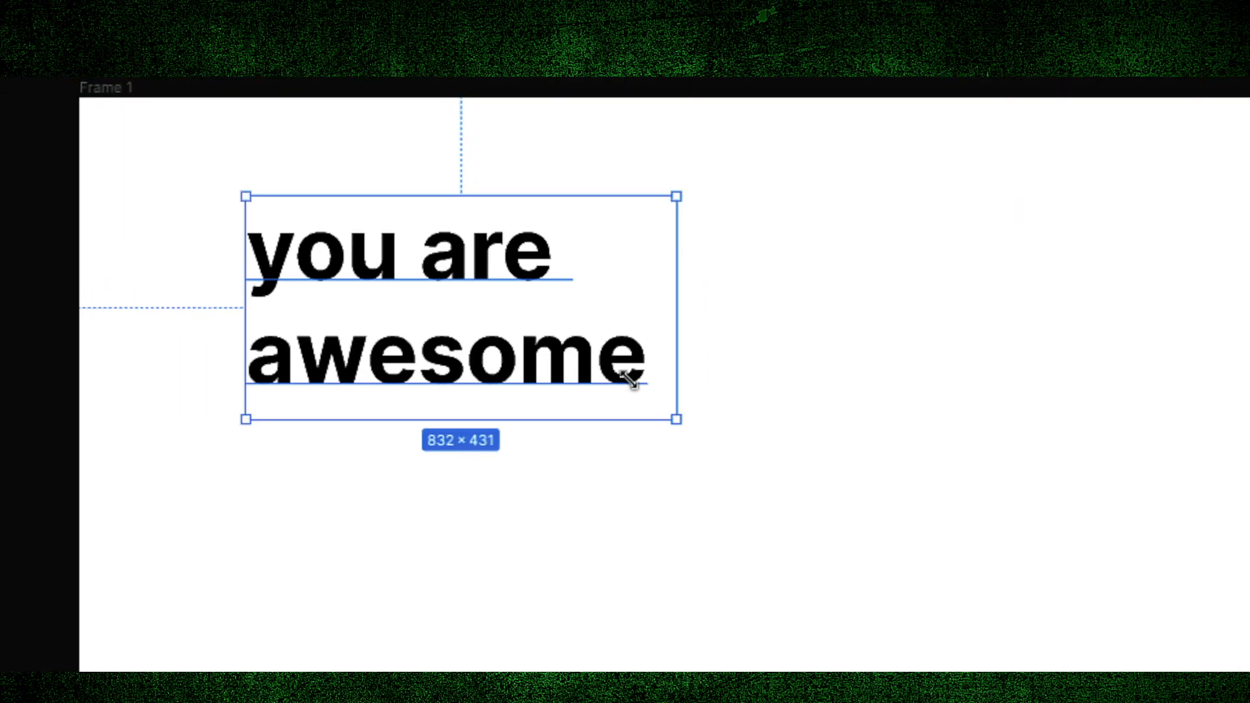
left_click_drag(625, 378, 630, 386)
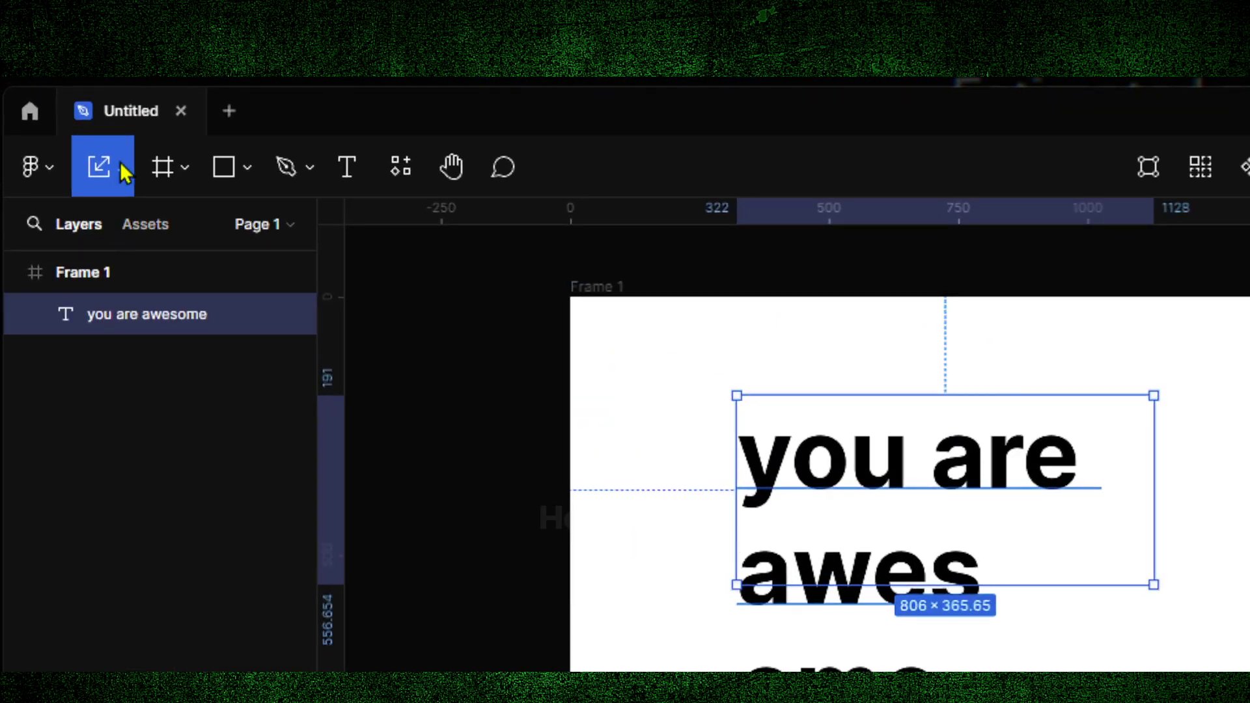
Step: Return to the Move tool and widen the text box to about 1641 by 265
left_click(60, 123)
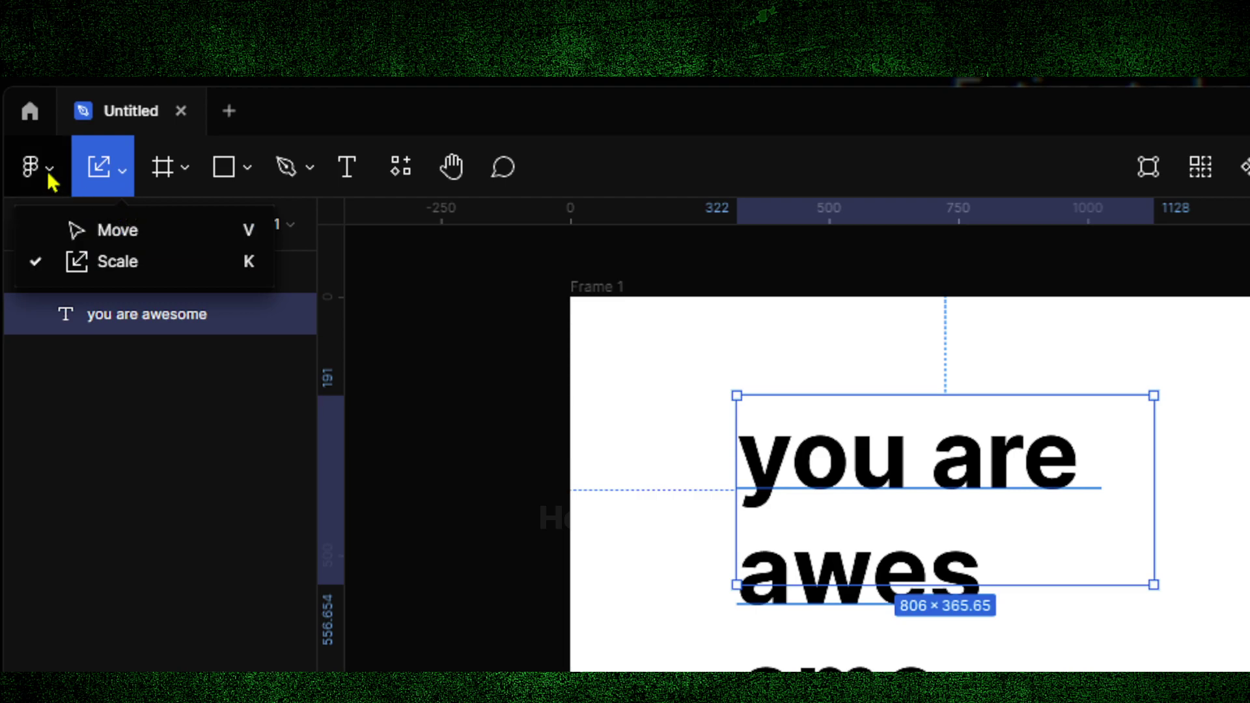
left_click(95, 186)
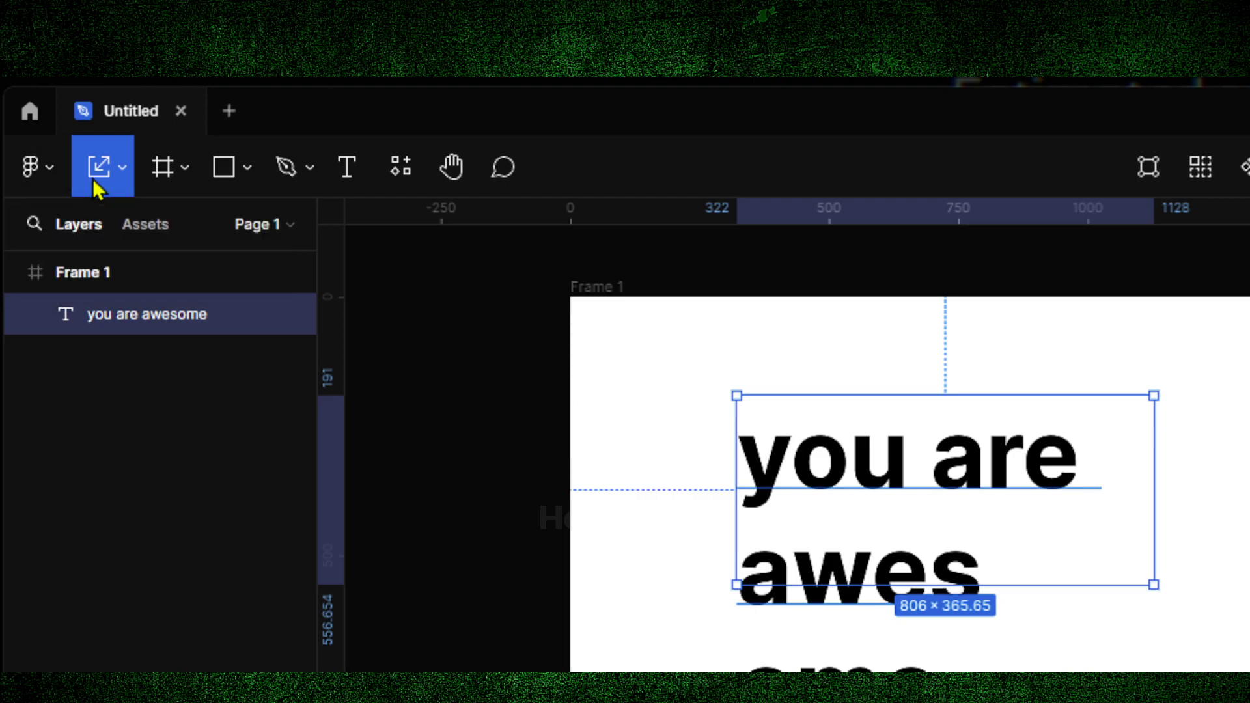
left_click(121, 187)
left_click(115, 230)
left_click(123, 168)
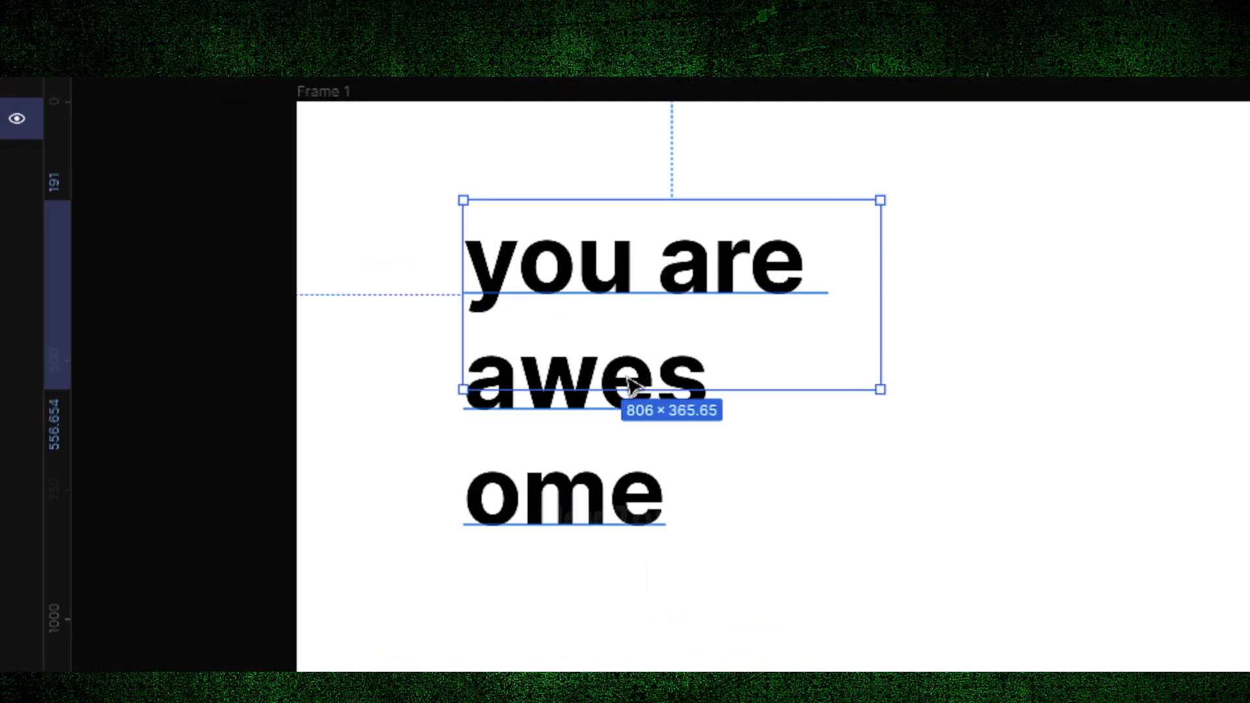
left_click(629, 384)
mouse_move(631, 391)
left_mouse_down()
mouse_move(622, 375)
mouse_move(631, 388)
left_mouse_up()
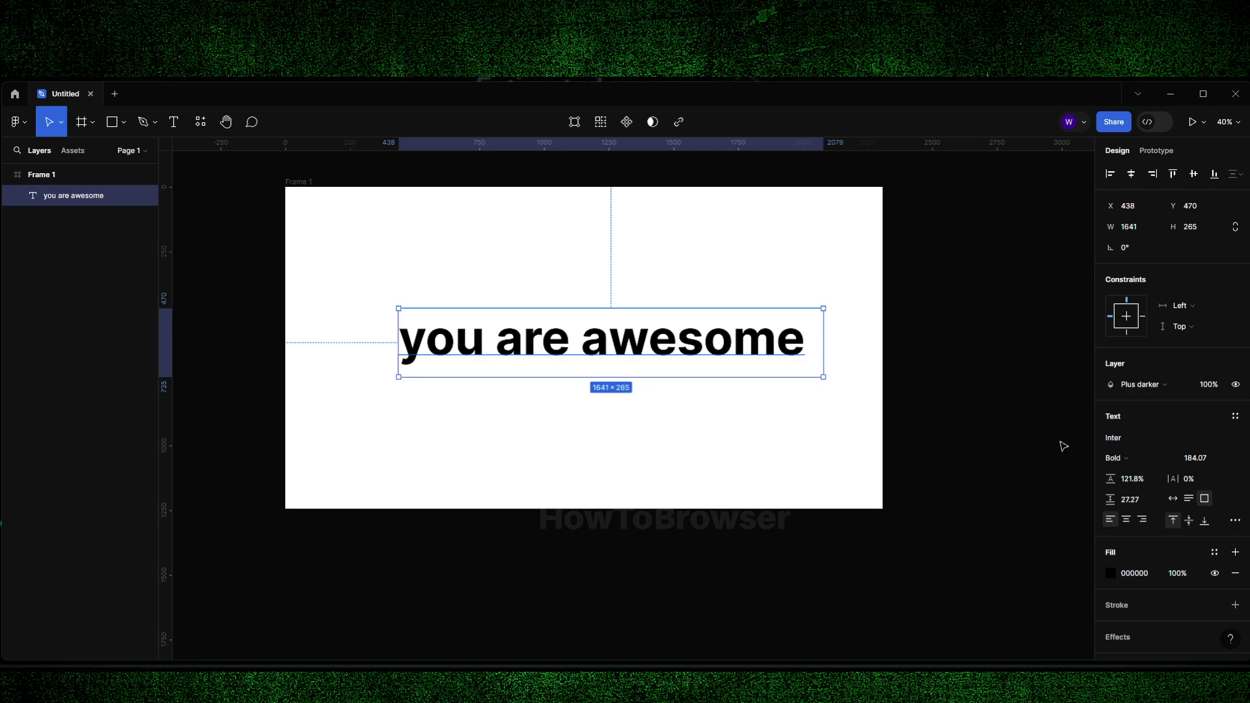
Step: Set the text to Inknut Antiqua, centre-aligned, in a fixed-size re-wrapped box
left_click(1119, 440)
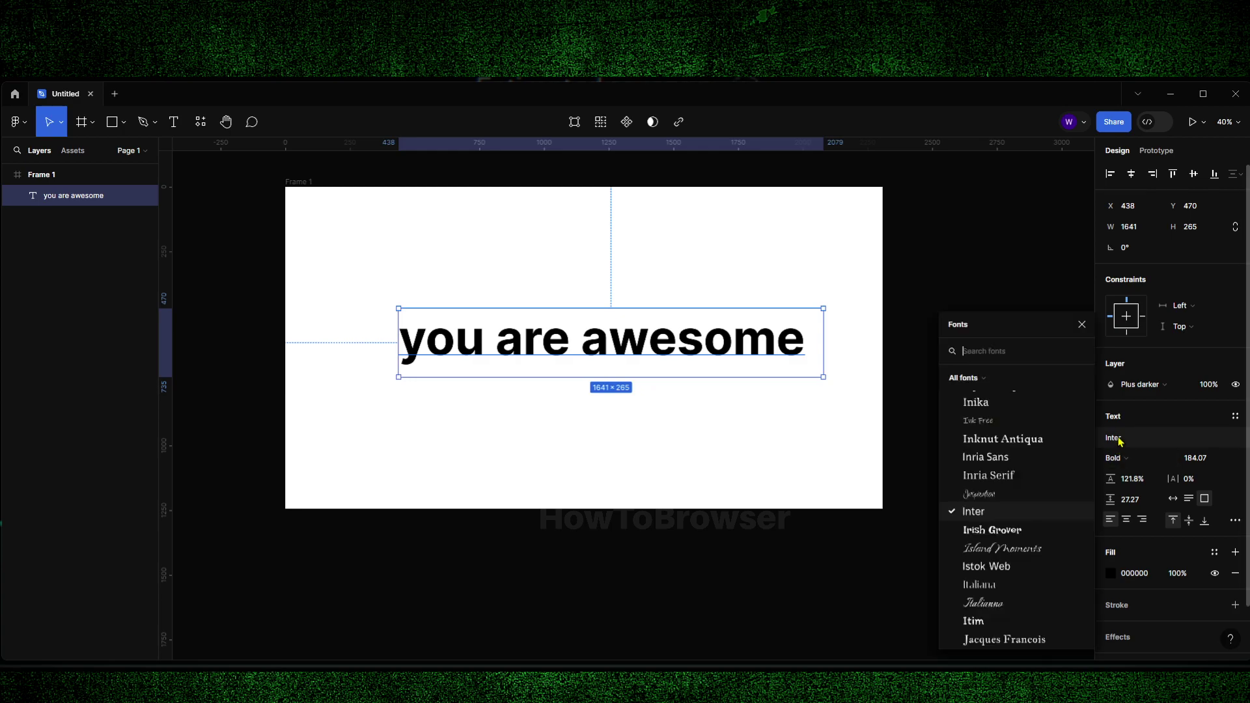
left_click(1003, 439)
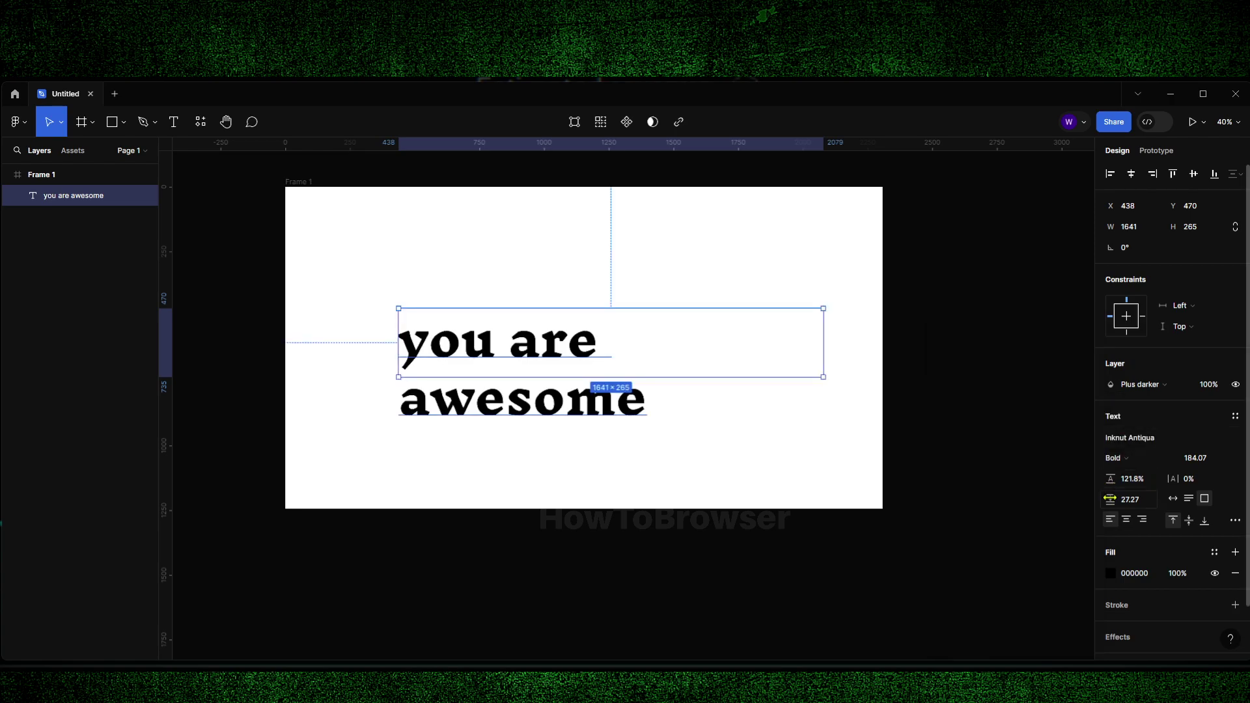
left_click(1126, 521)
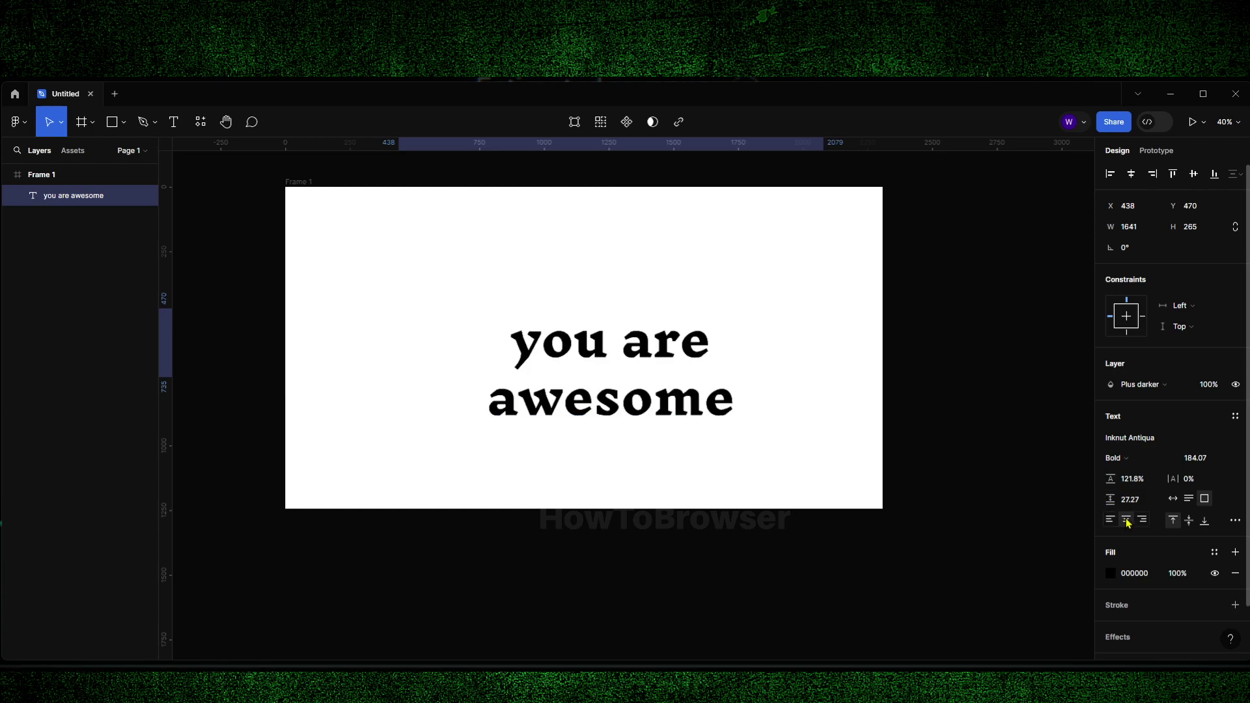
left_click(1173, 499)
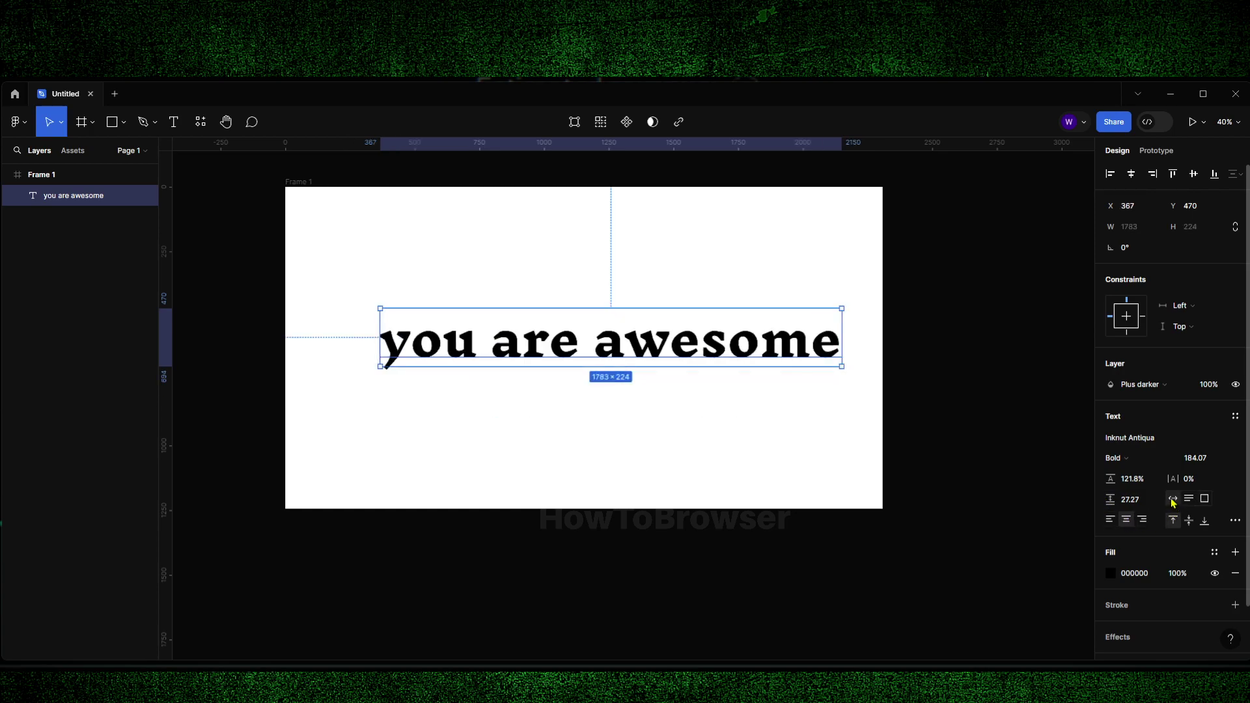
mouse_move(842, 377)
left_mouse_down()
mouse_move(882, 427)
mouse_move(725, 366)
left_mouse_up()
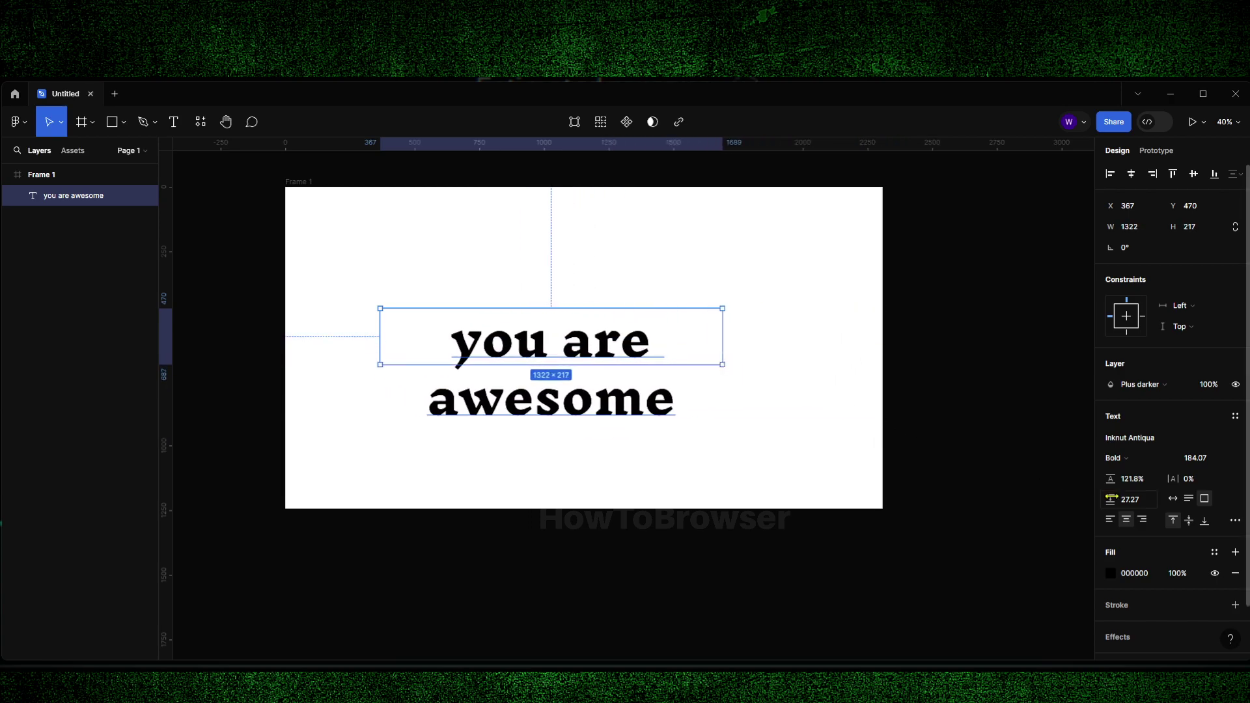
left_click(1174, 499)
left_click(1189, 501)
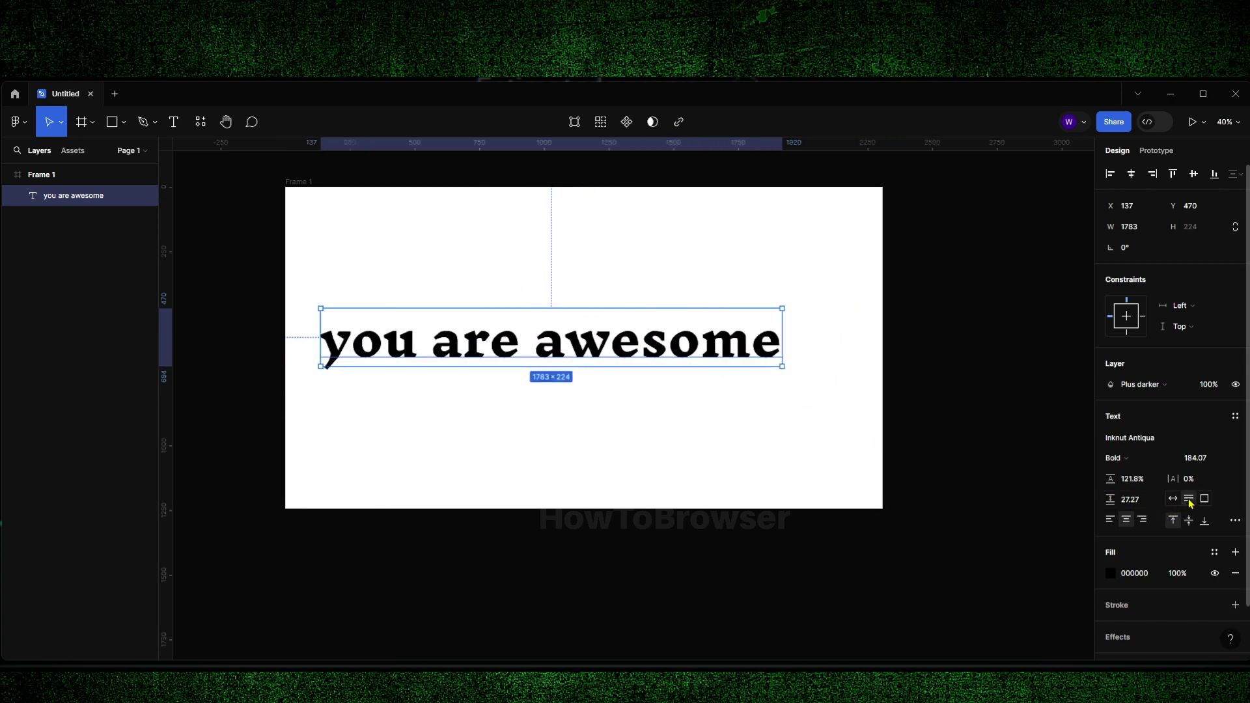
left_click(1205, 500)
mouse_move(781, 368)
left_mouse_down()
mouse_move(796, 408)
mouse_move(801, 380)
left_mouse_up()
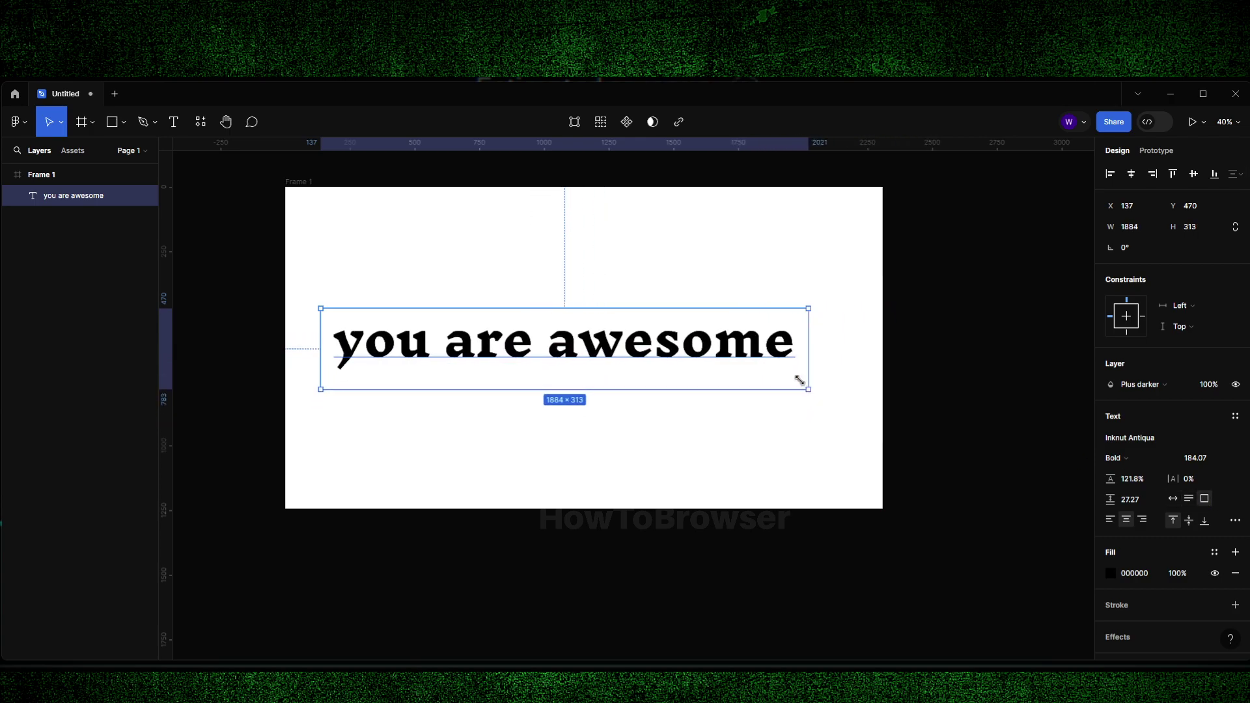
Step: Centre the text in the frame and scale it up about 1.21 times
left_click_drag(719, 352, 744, 351)
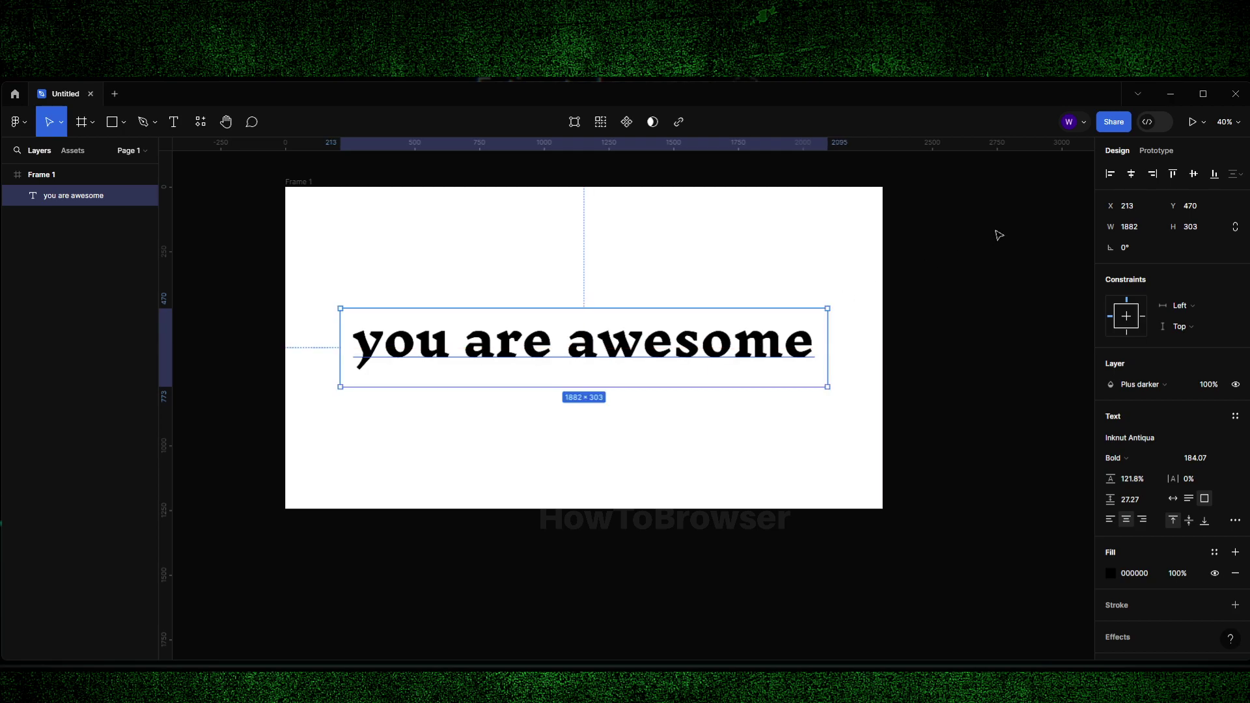
left_click(1132, 174)
left_click(1194, 174)
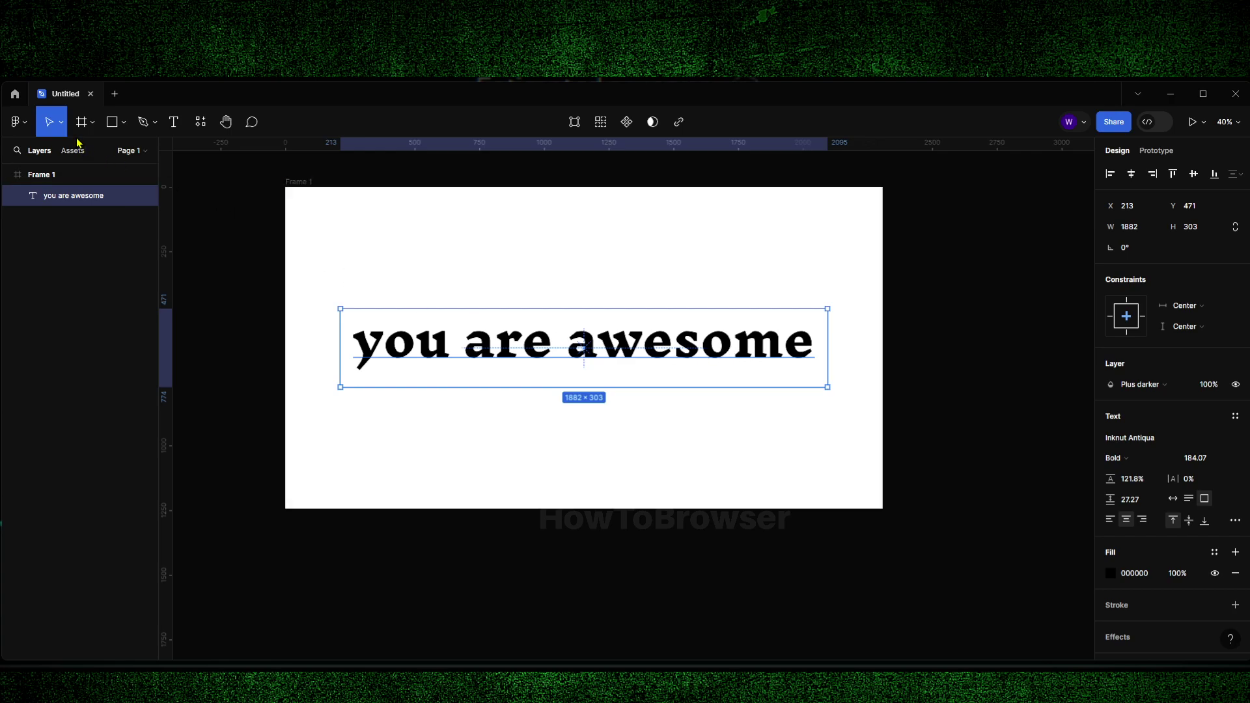
left_click(61, 121)
left_click(44, 167)
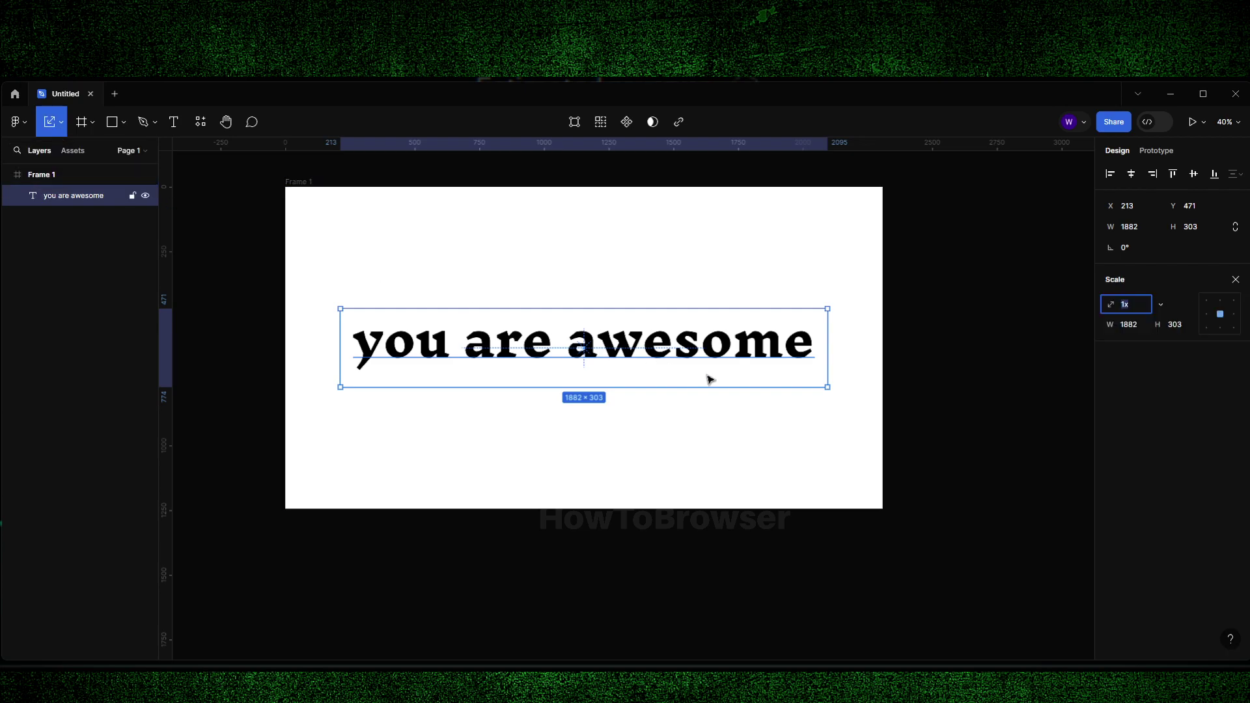
left_click_drag(833, 388, 930, 401)
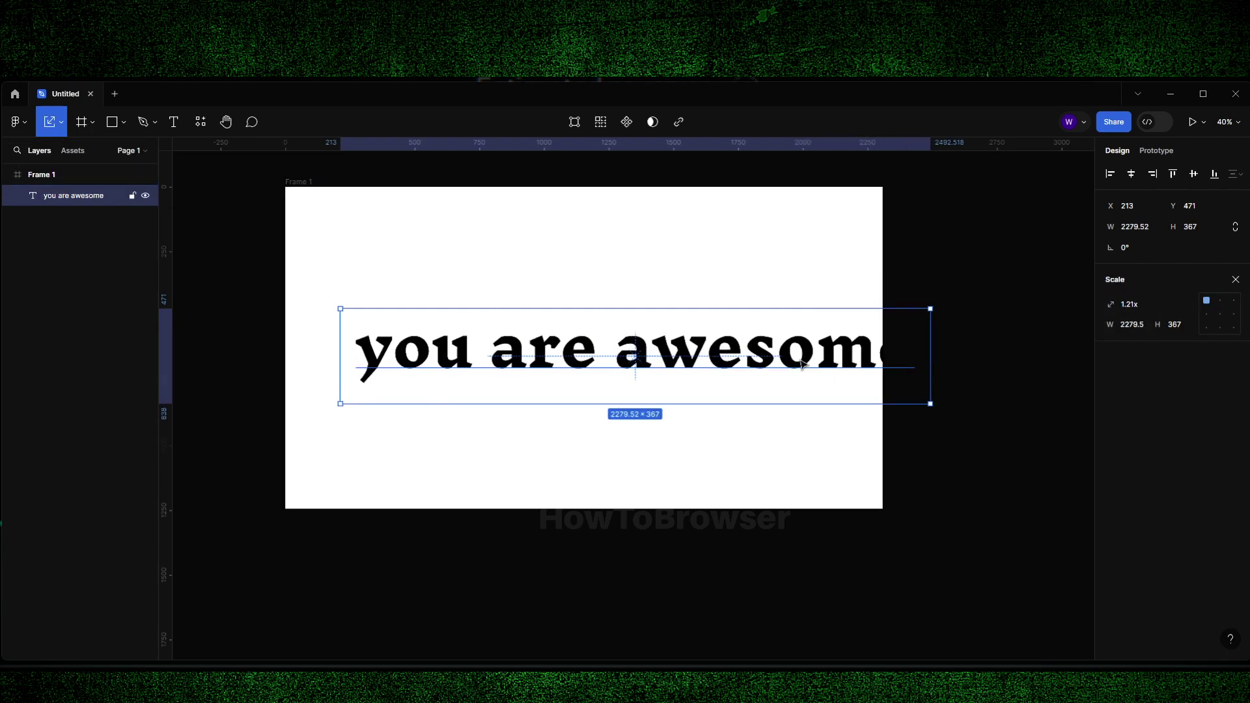
left_click_drag(803, 366, 746, 357)
double_click(745, 352)
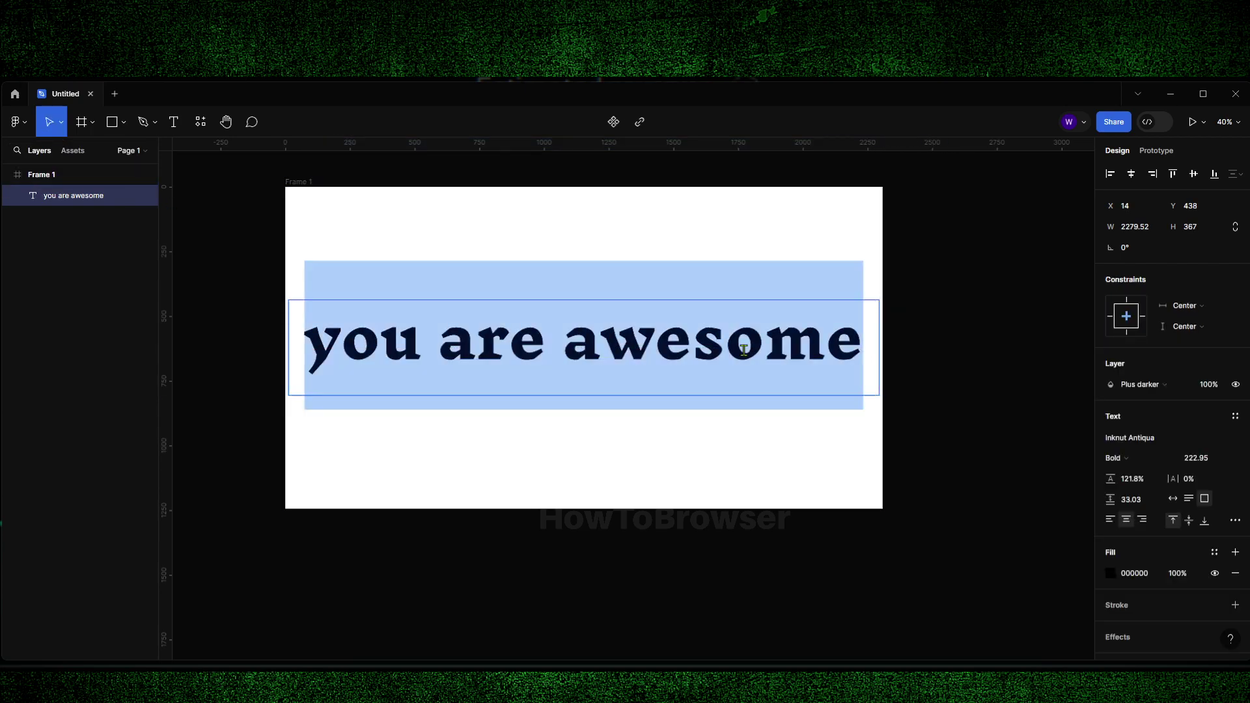
triple_click(789, 354)
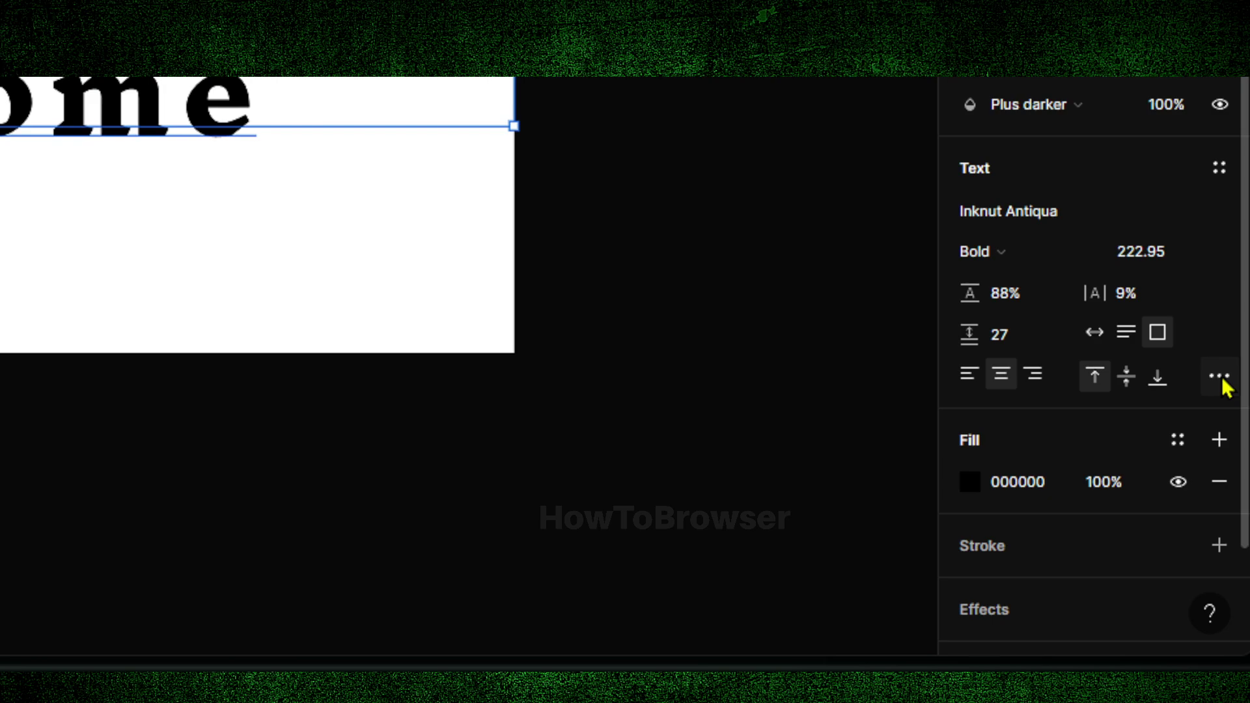
Step: Make the phrase uppercase in the advanced type settings and adjust the letter spacing
left_click(1221, 377)
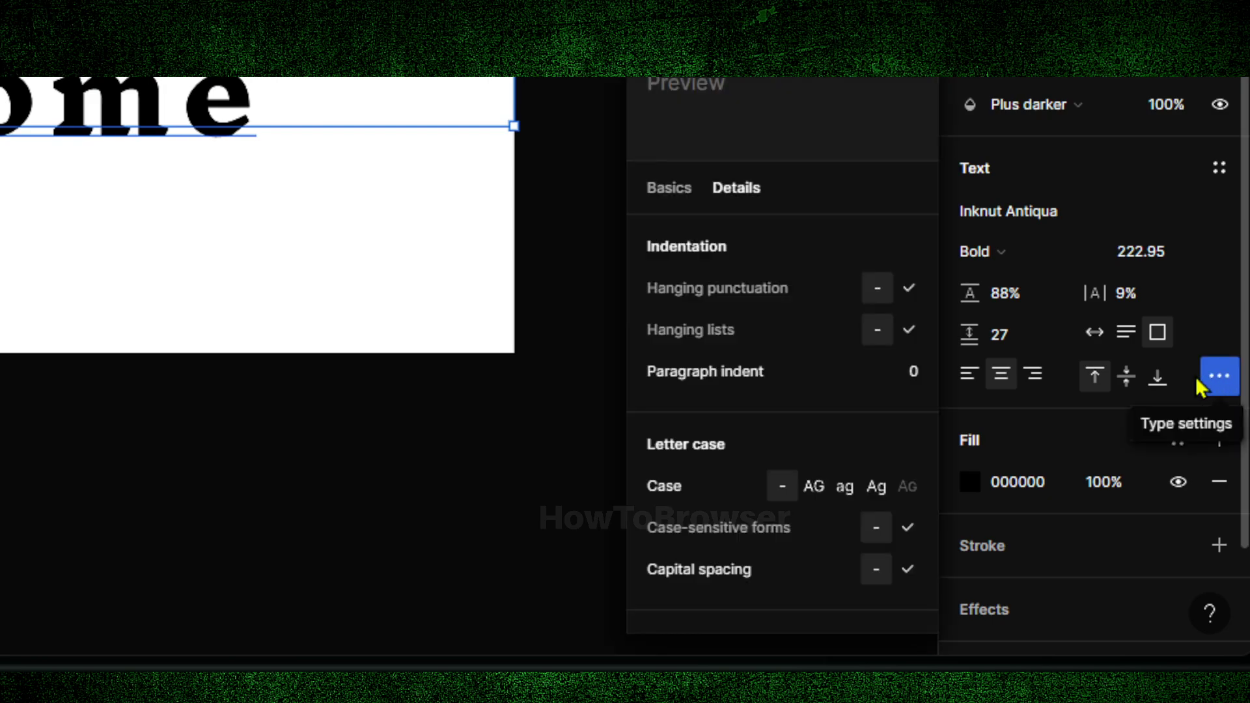
left_click(677, 386)
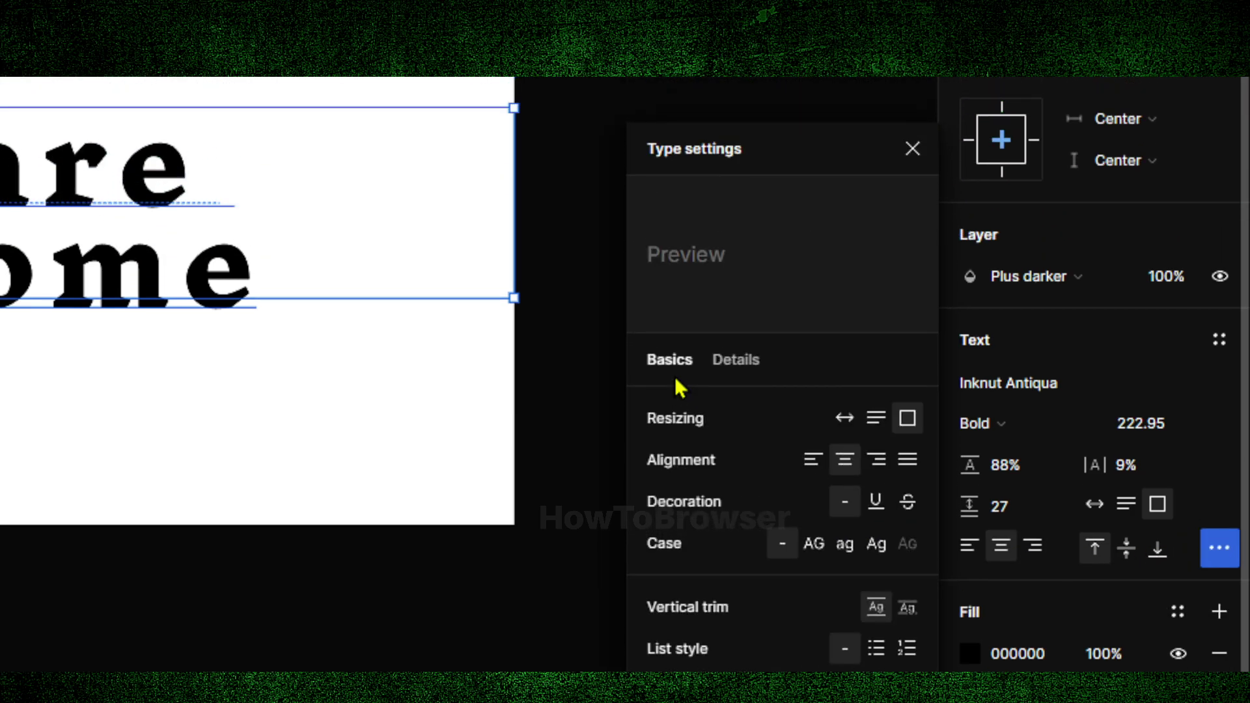
left_click(730, 388)
left_click(675, 371)
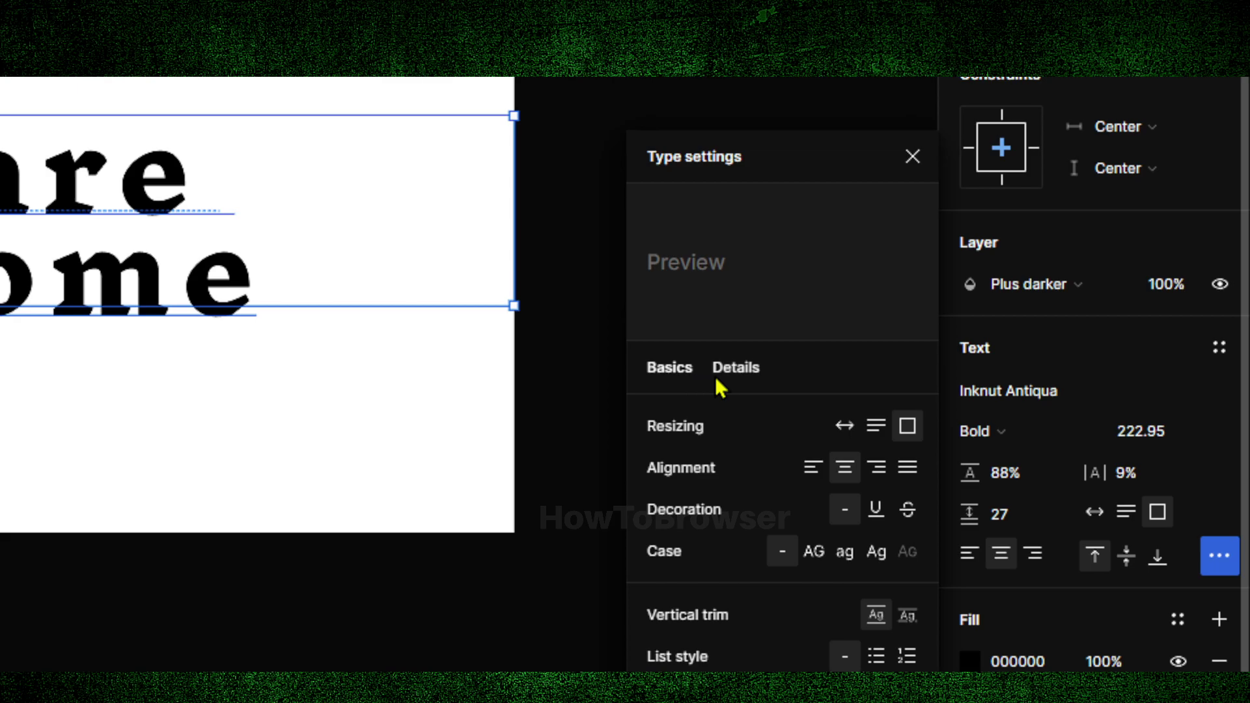
left_click(732, 291)
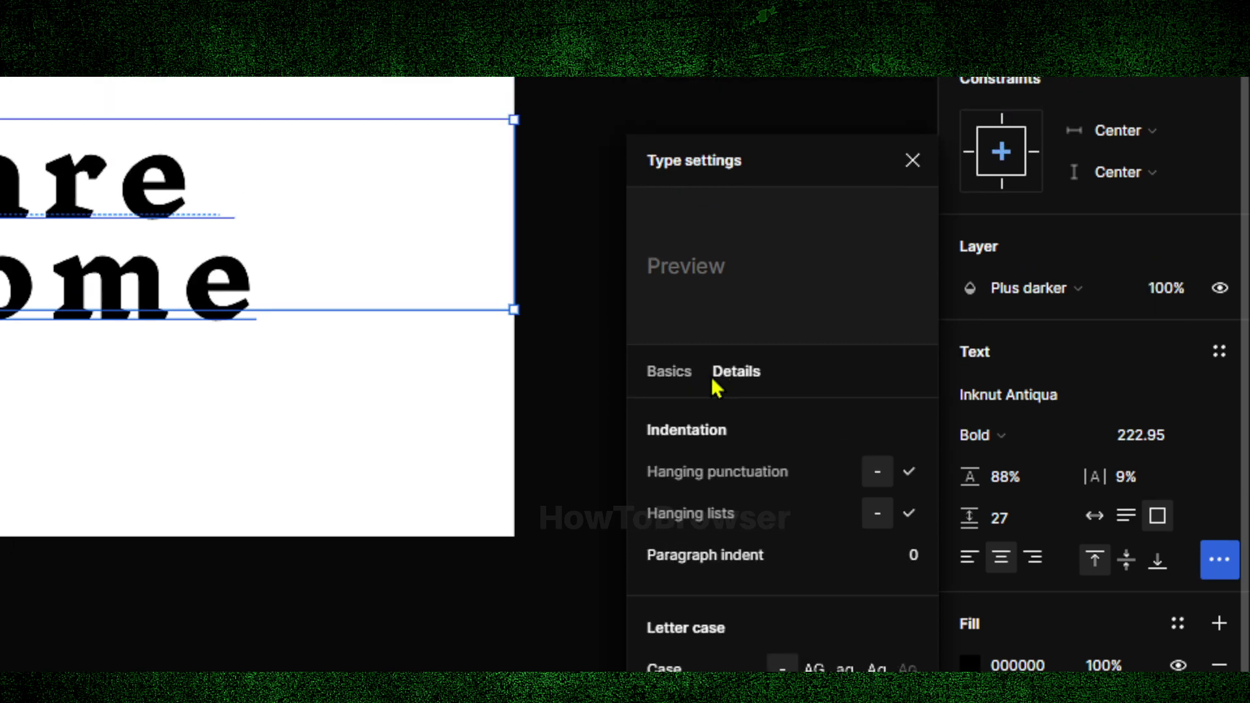
left_click(671, 290)
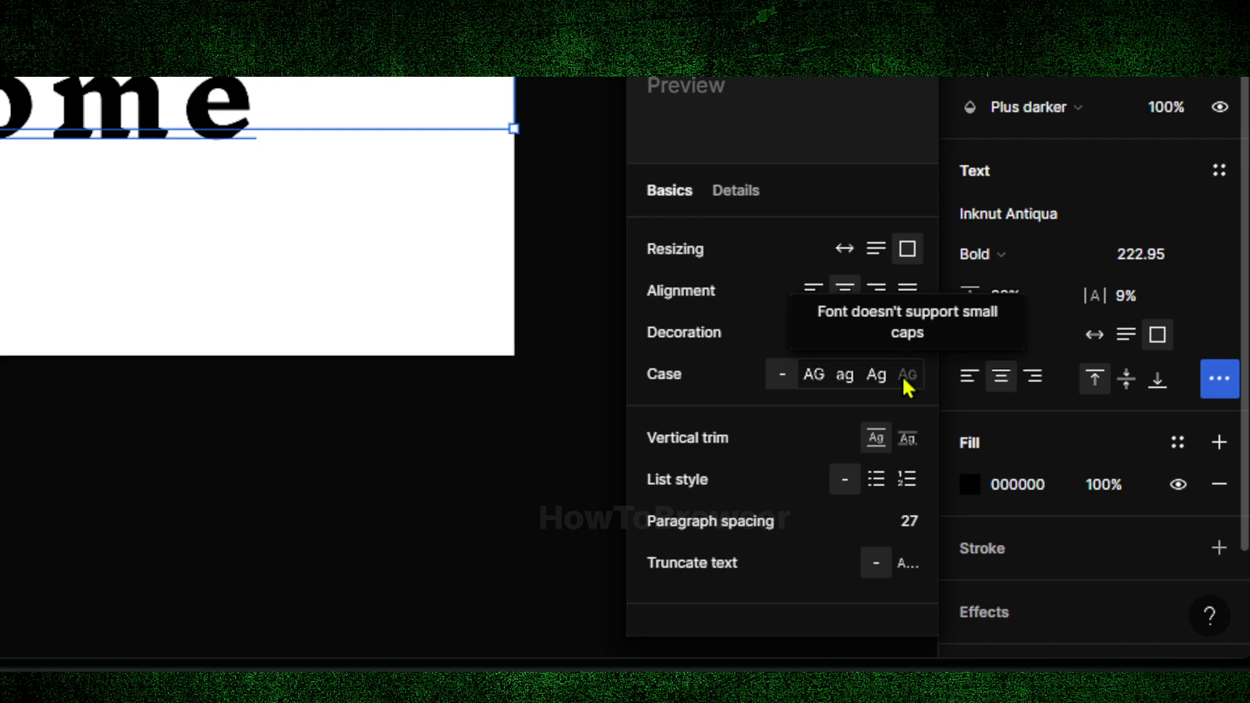
left_click(815, 376)
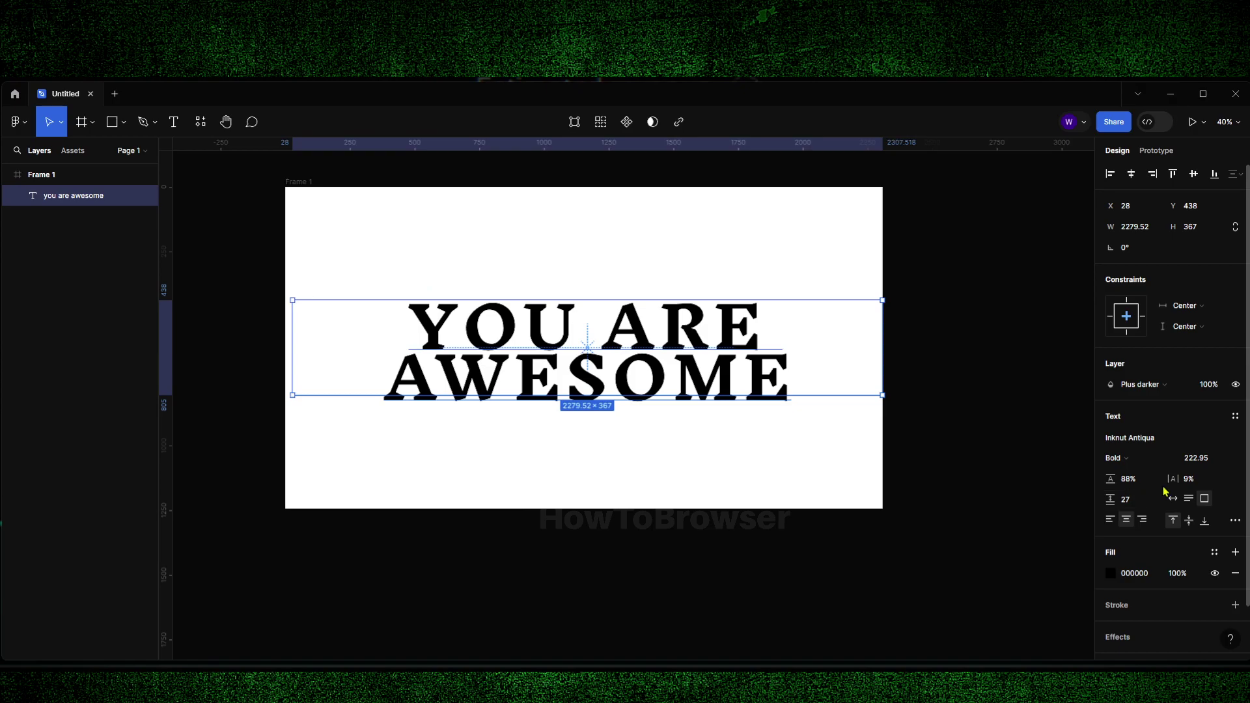
mouse_move(1173, 479)
left_mouse_down()
mouse_move(1190, 479)
mouse_move(1169, 479)
left_mouse_up()
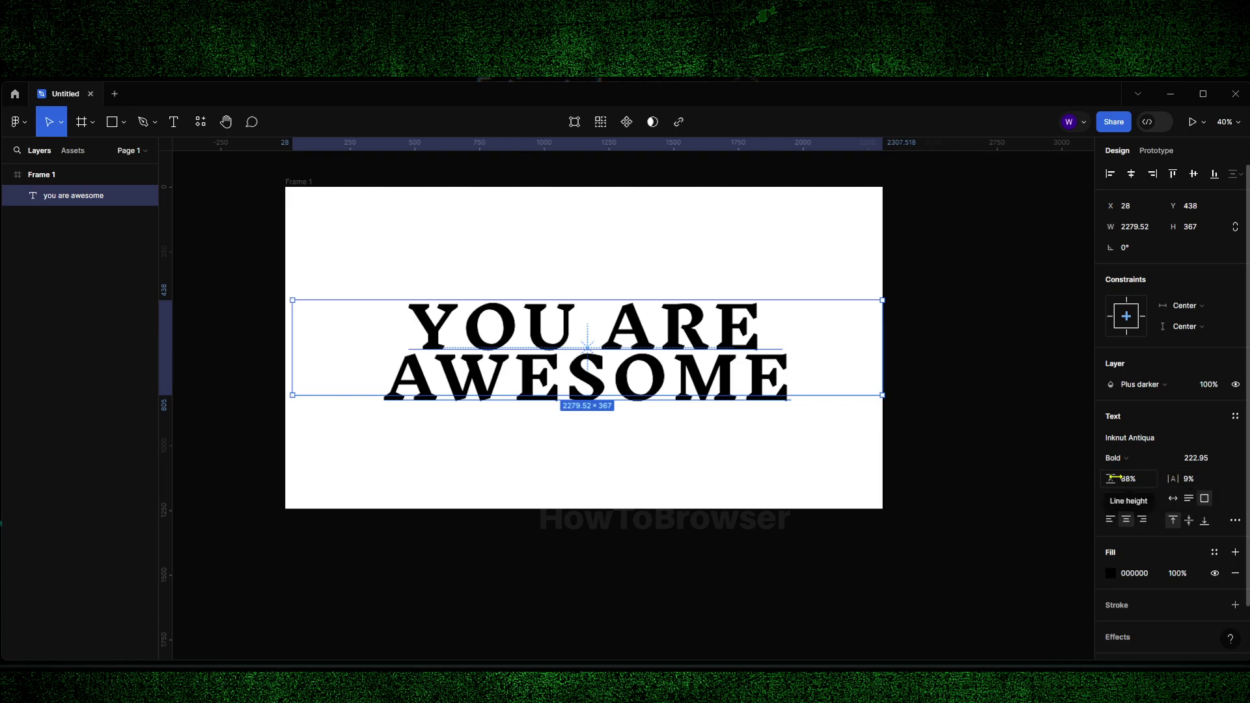
Step: Restore 100% line height, resize the fixed text box to 2496×541, and centre it horizontally
left_click_drag(1114, 479, 1223, 478)
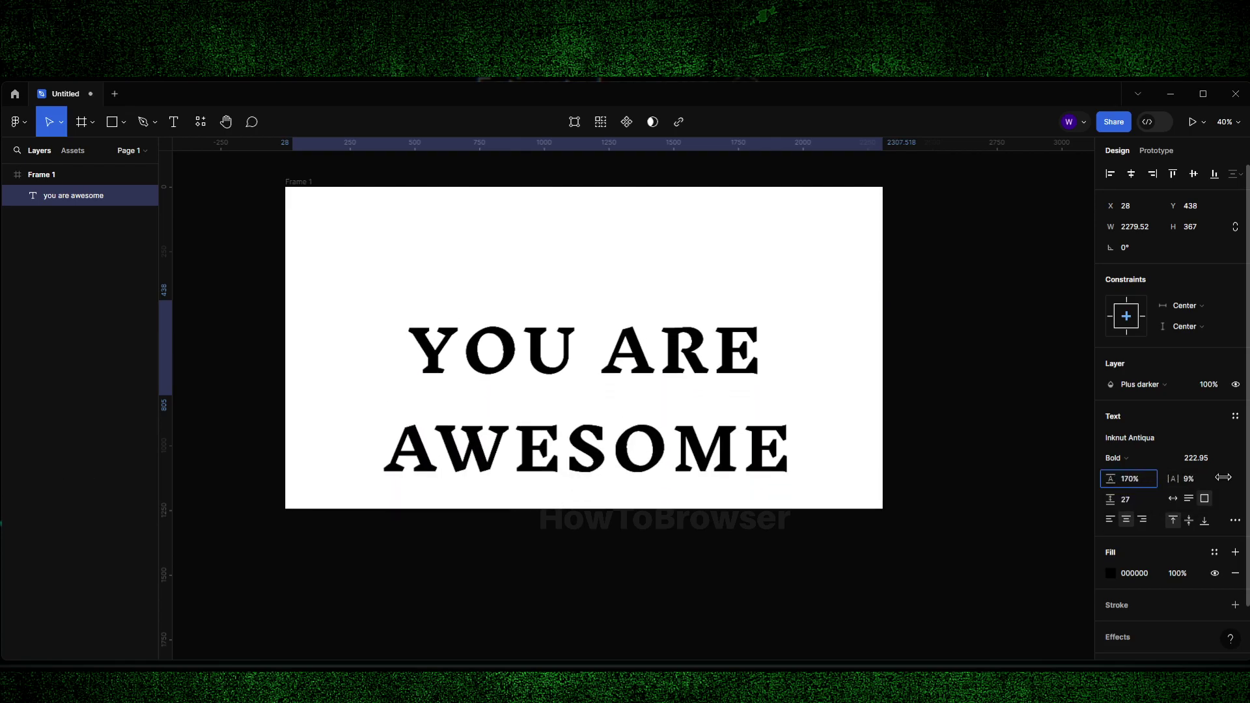
left_click_drag(1223, 478, 1107, 494)
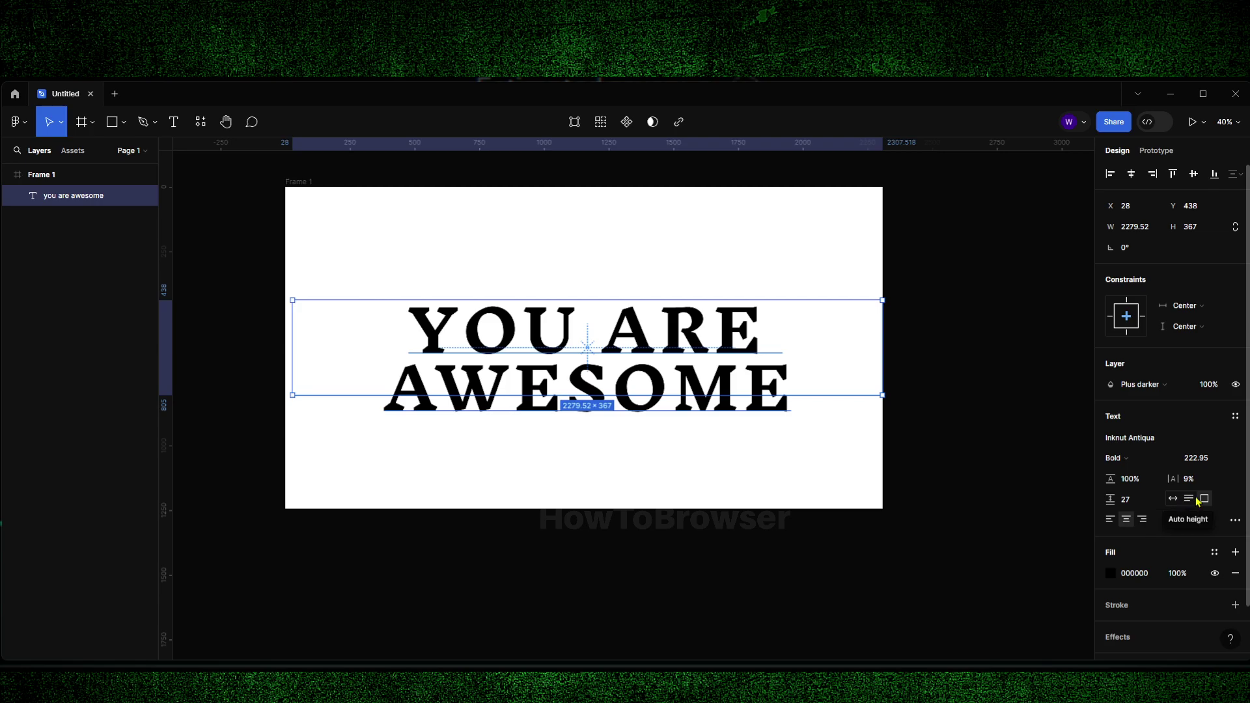
left_click(1173, 499)
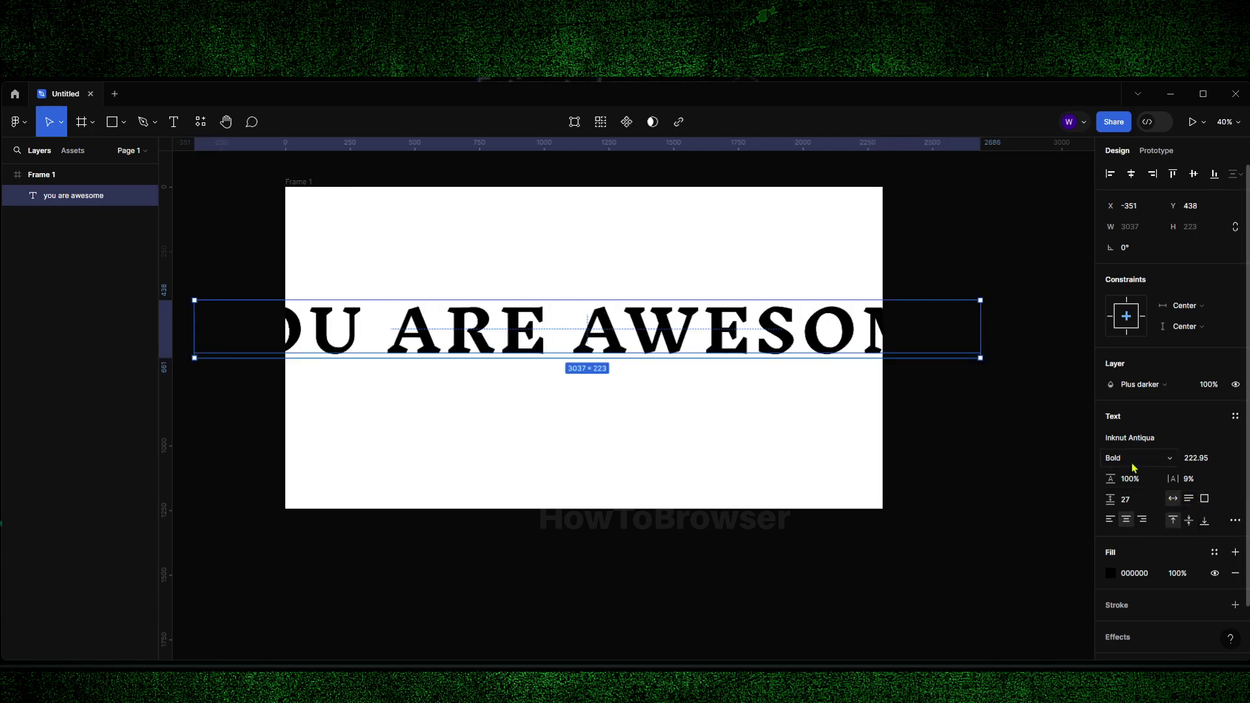
left_click(1206, 499)
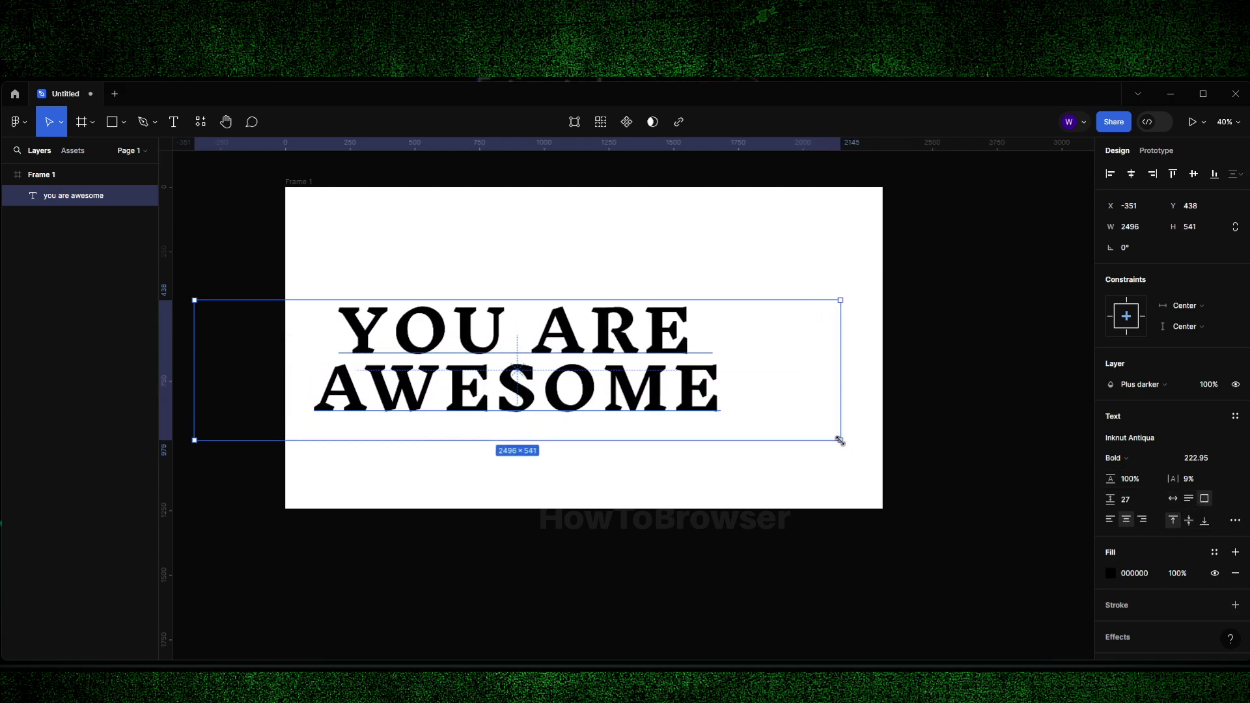
left_click_drag(979, 361, 851, 440)
left_click_drag(765, 408, 806, 409)
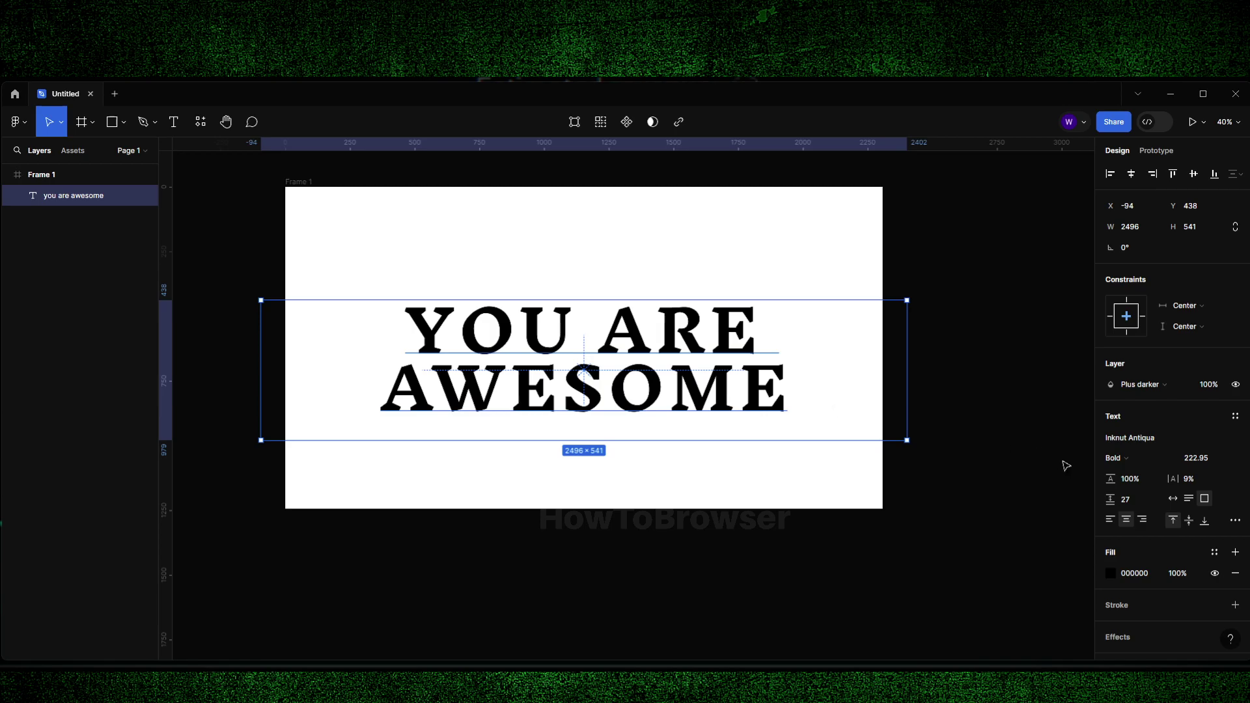
left_click(1235, 521)
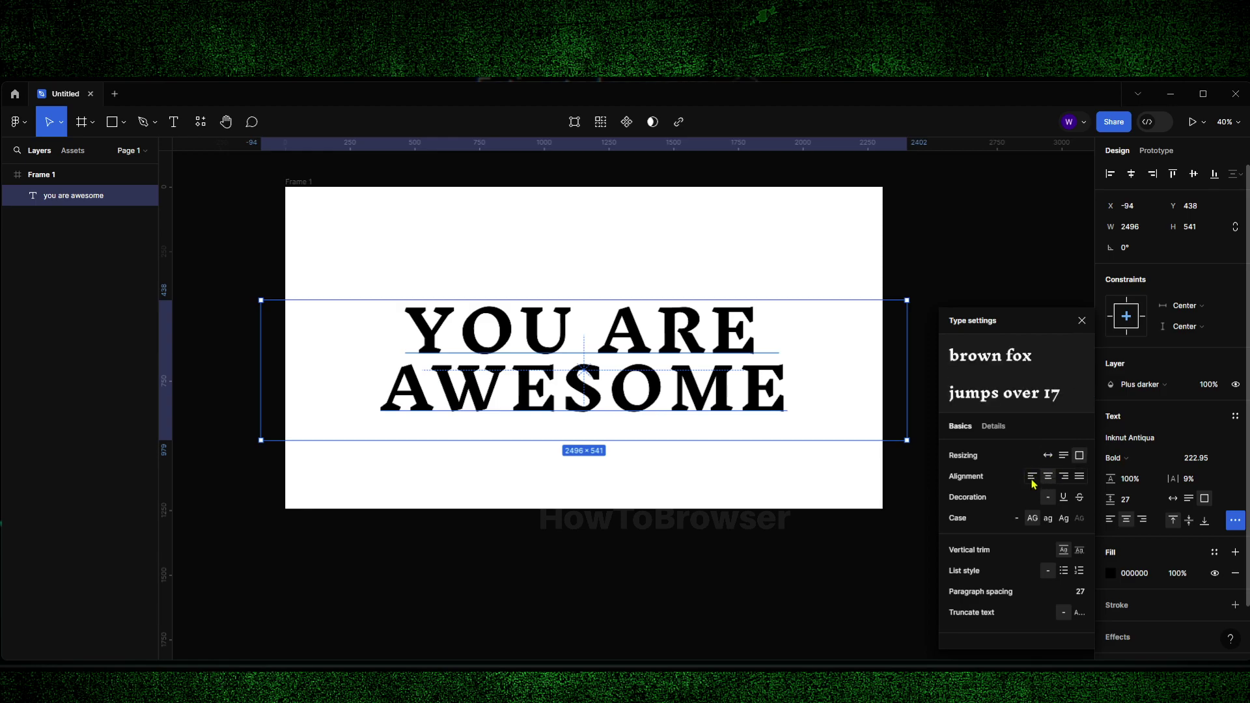
Step: Underline the heading, set 121% line height, centre it, and move it near the frame top
left_click(1064, 497)
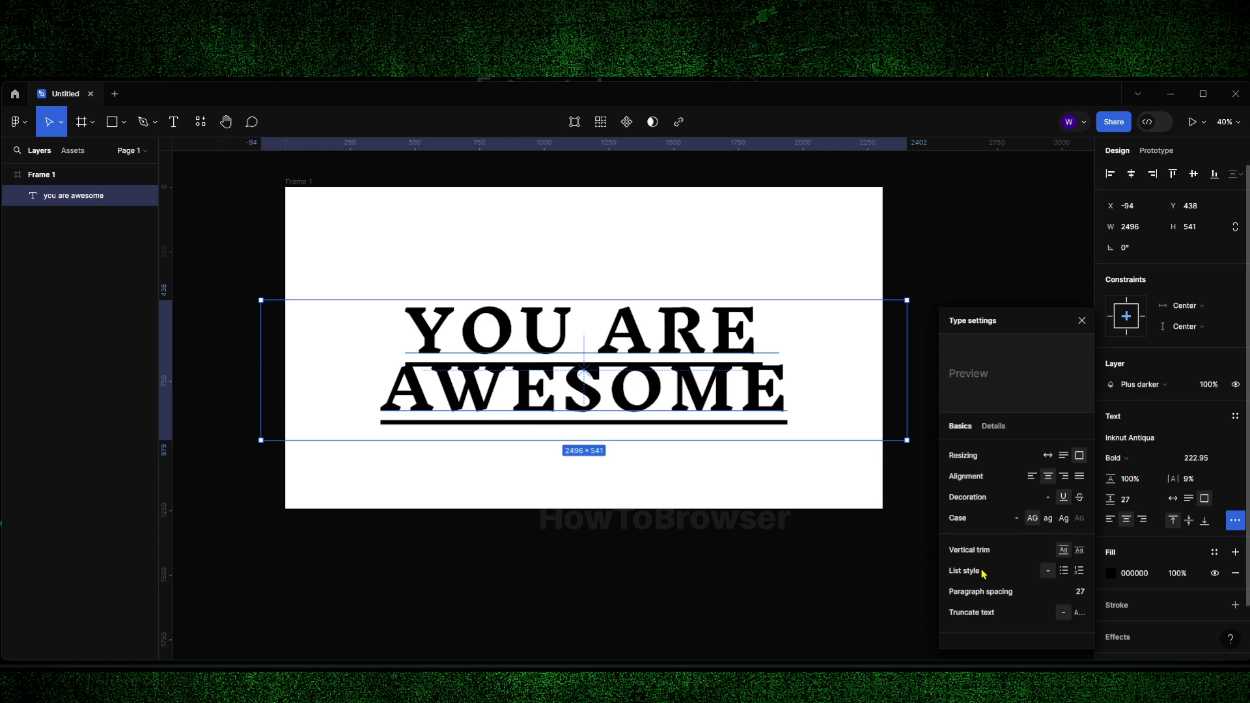
left_click(994, 426)
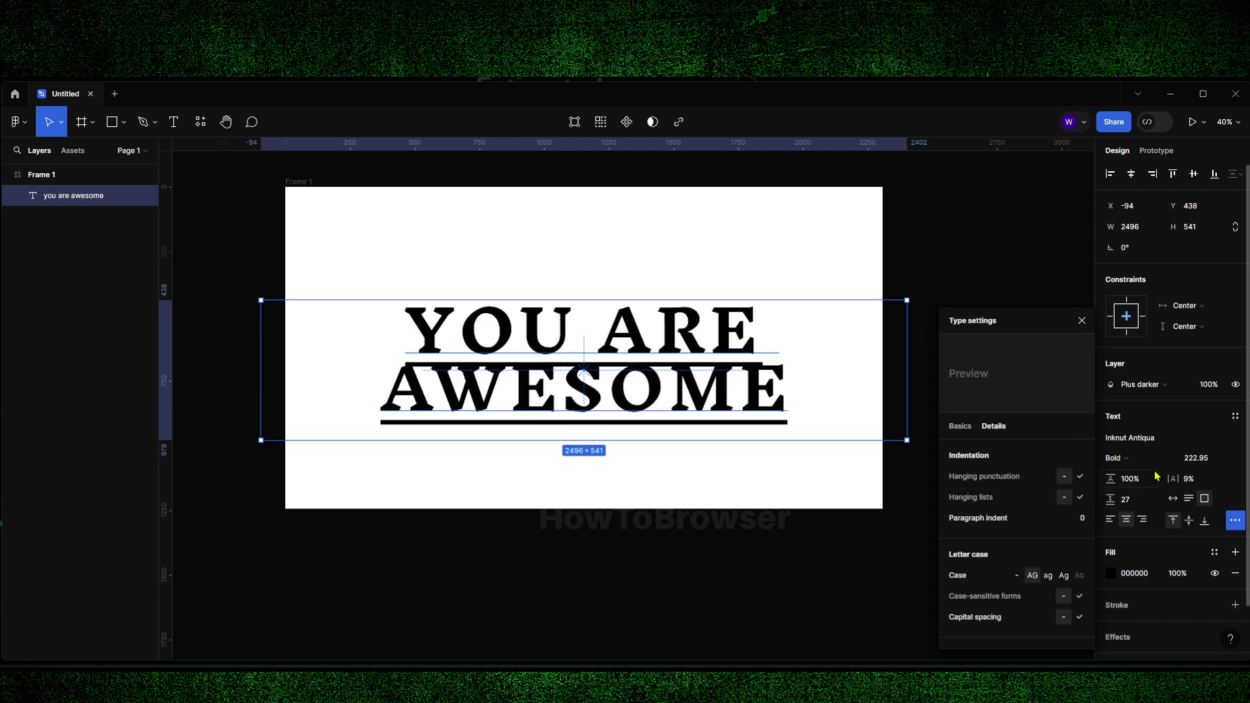
key("Up")
key("Up")
key("Up")
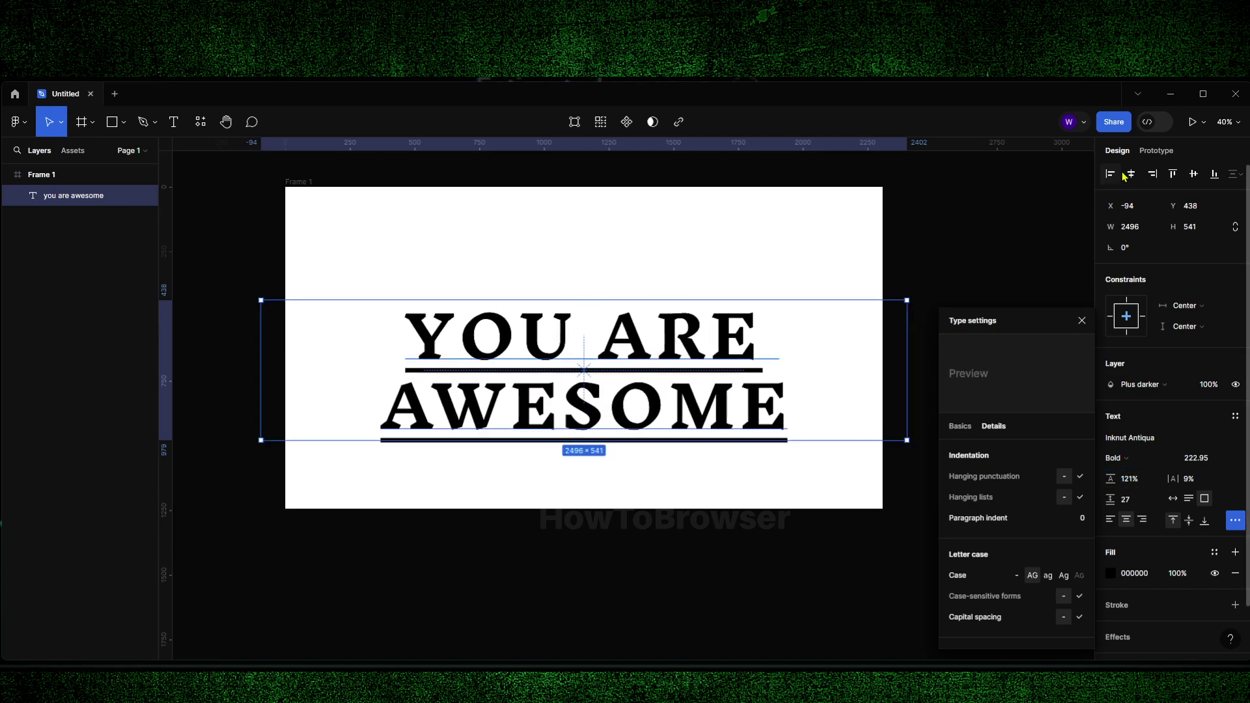
left_click(1194, 173)
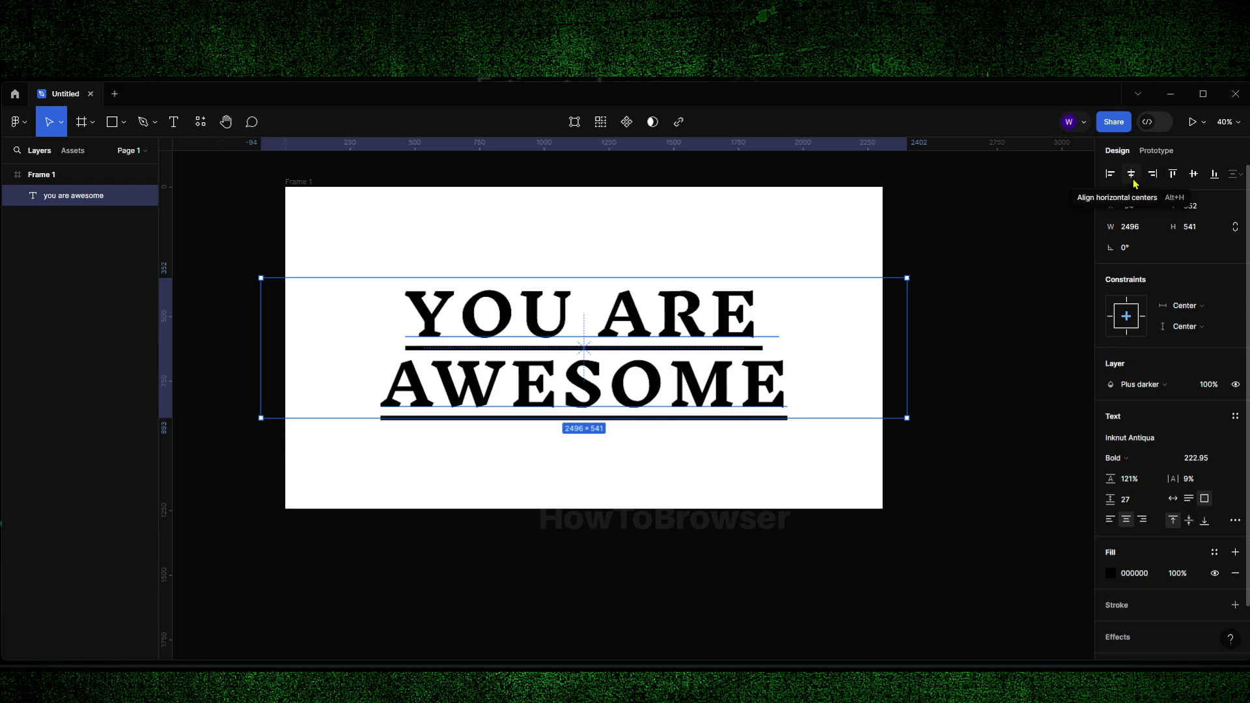
left_click_drag(740, 305, 732, 234)
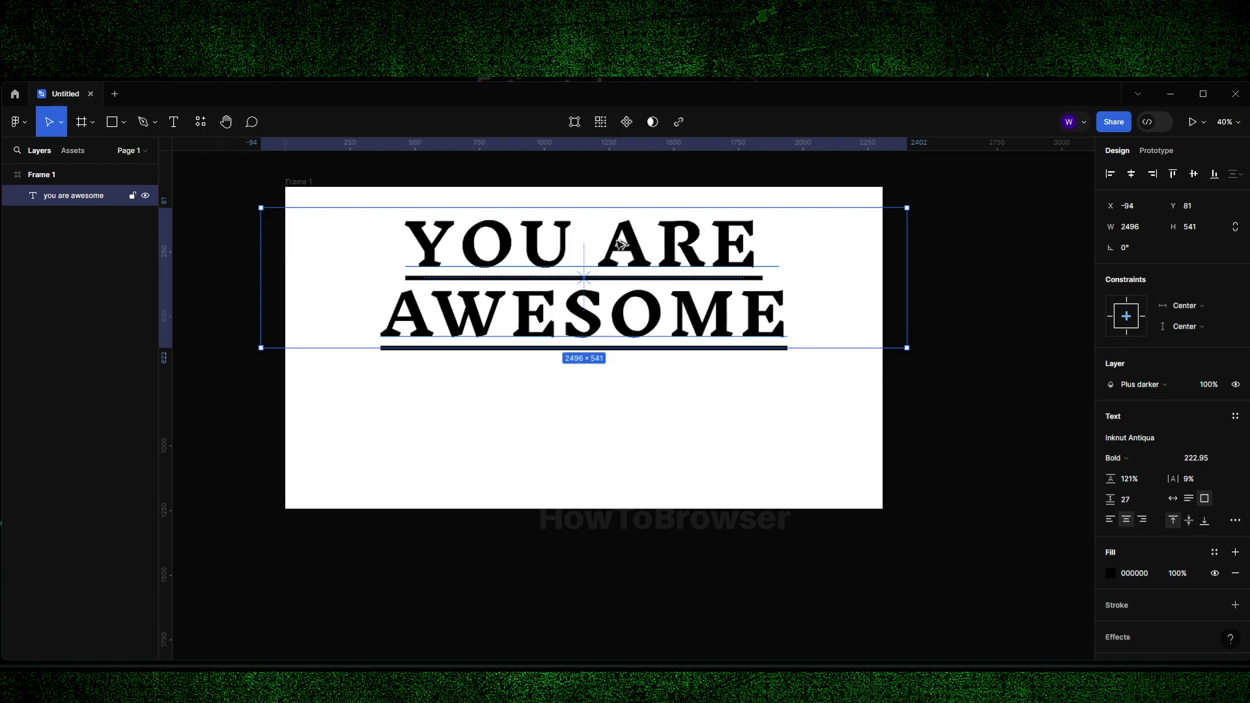
Step: Duplicate the heading below the original and resize the copy's text box so it reflows
left_click_drag(619, 244, 601, 395)
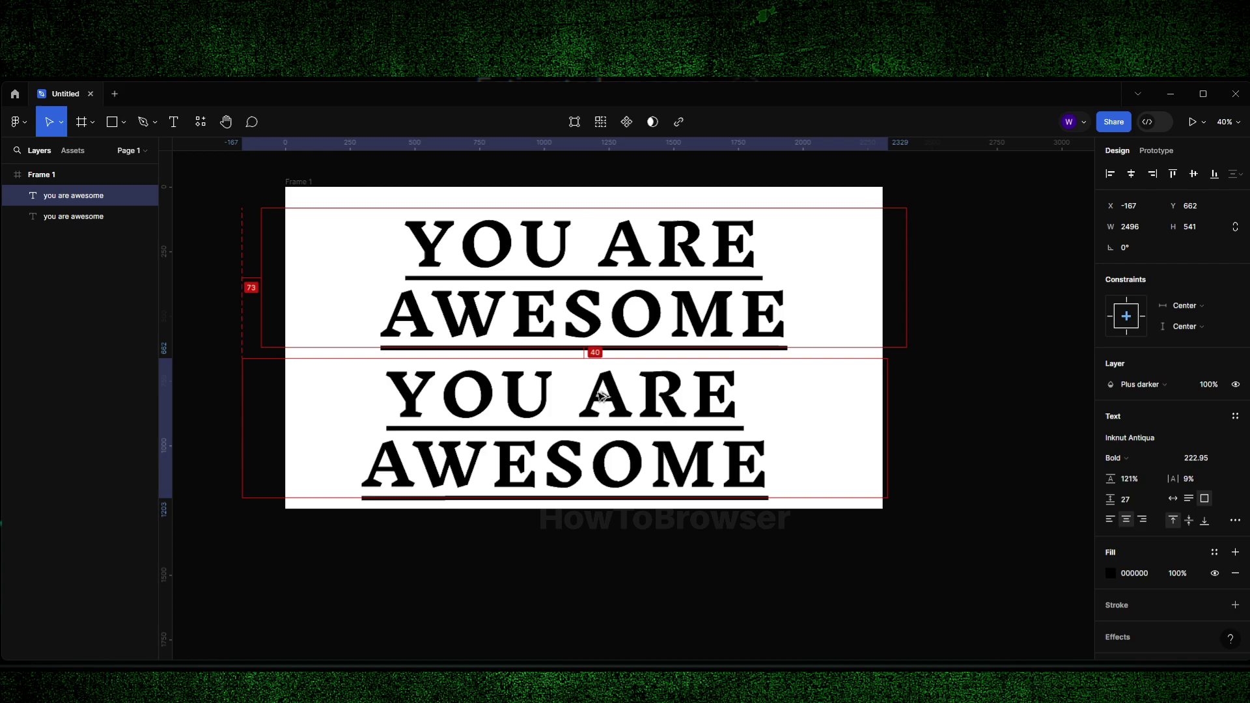
left_click_drag(601, 396, 611, 397)
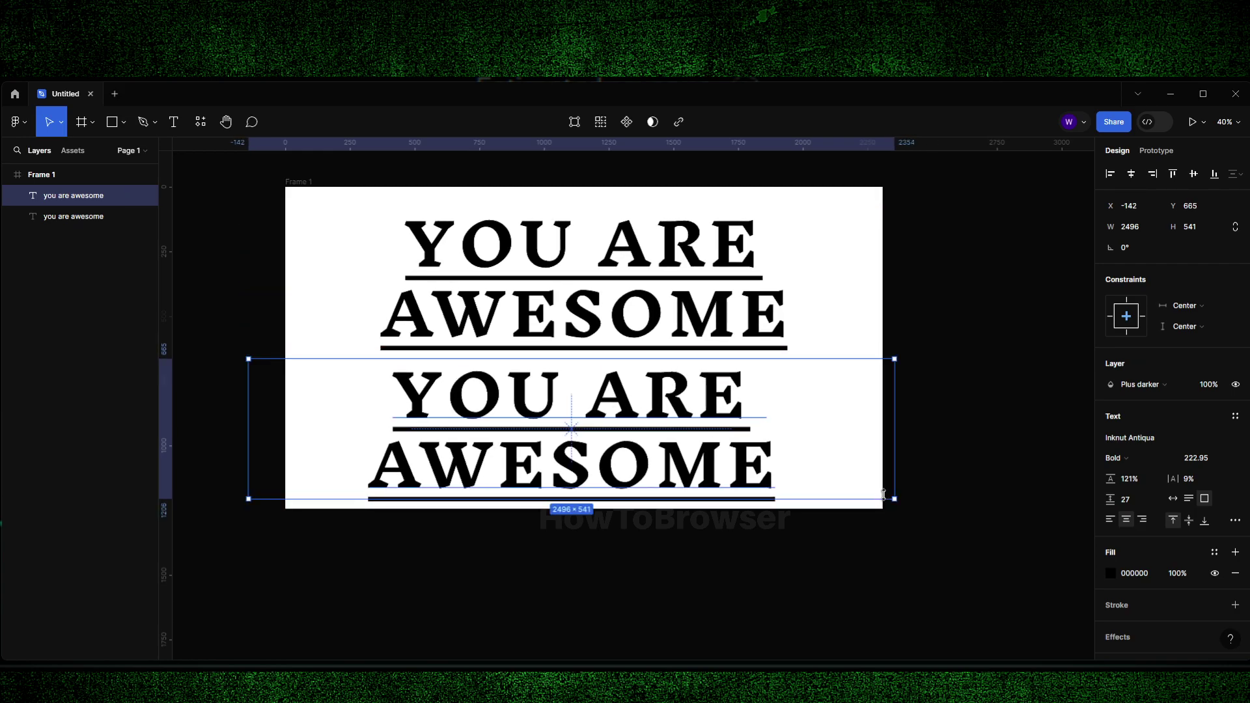
mouse_move(893, 499)
left_mouse_down()
mouse_move(670, 523)
mouse_move(828, 527)
left_mouse_up()
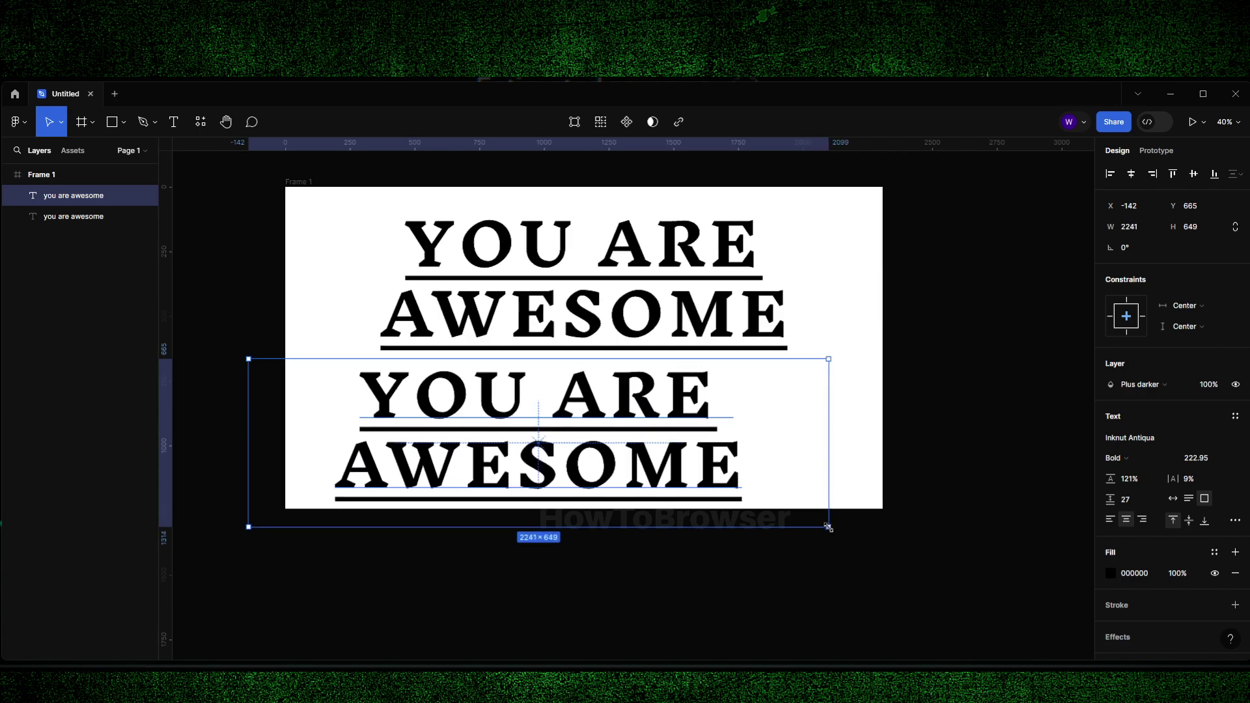
Step: Scale the copy down to small text and duplicate it into two rows of three
left_click(61, 121)
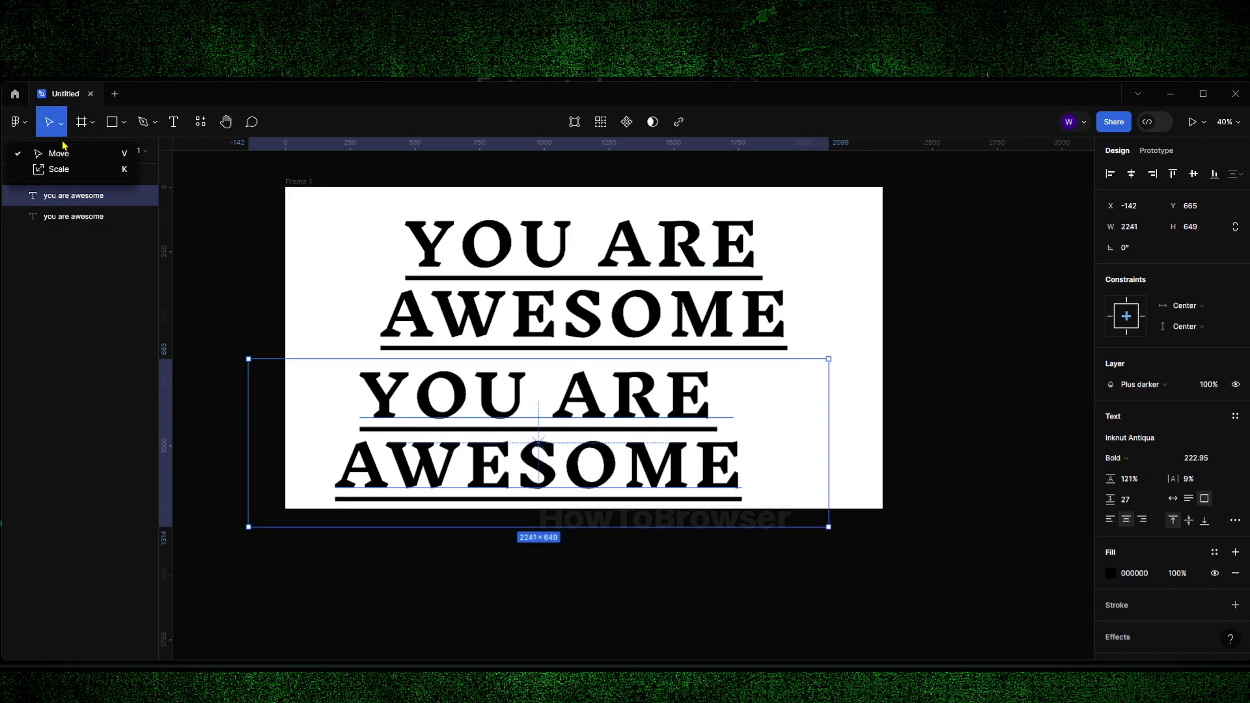
left_click(55, 168)
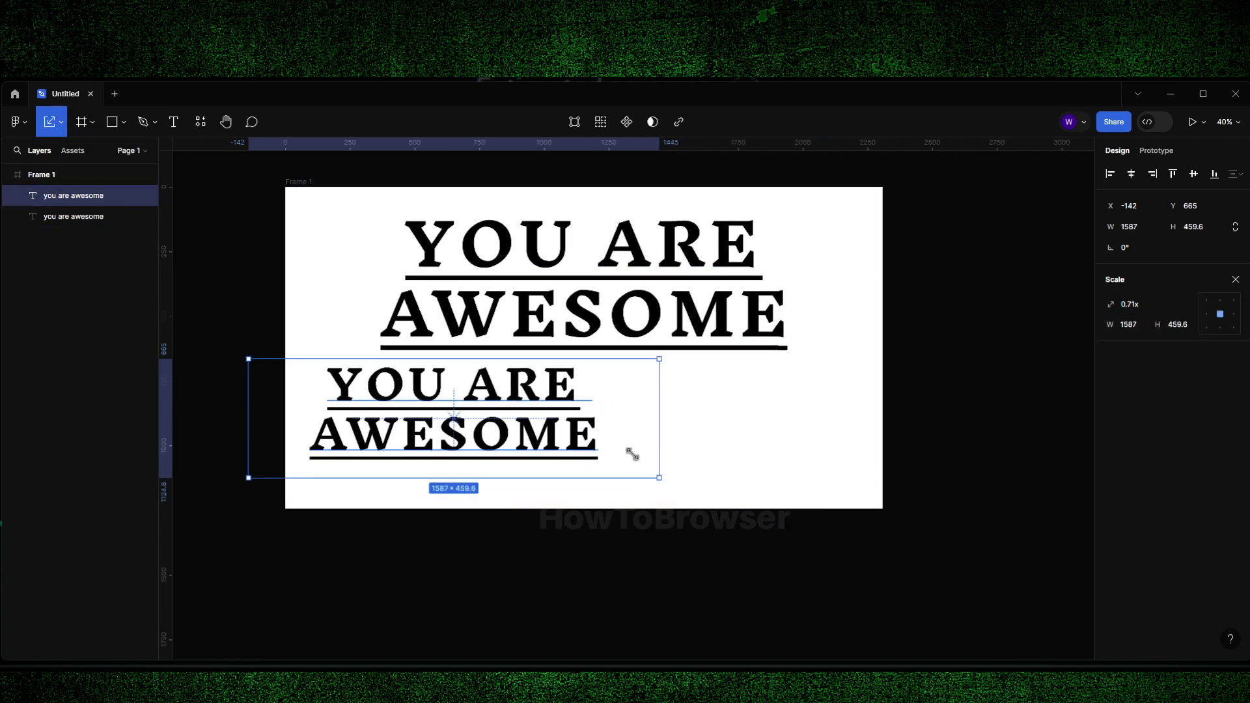
left_click_drag(827, 527, 577, 453)
left_click_drag(501, 420, 835, 417)
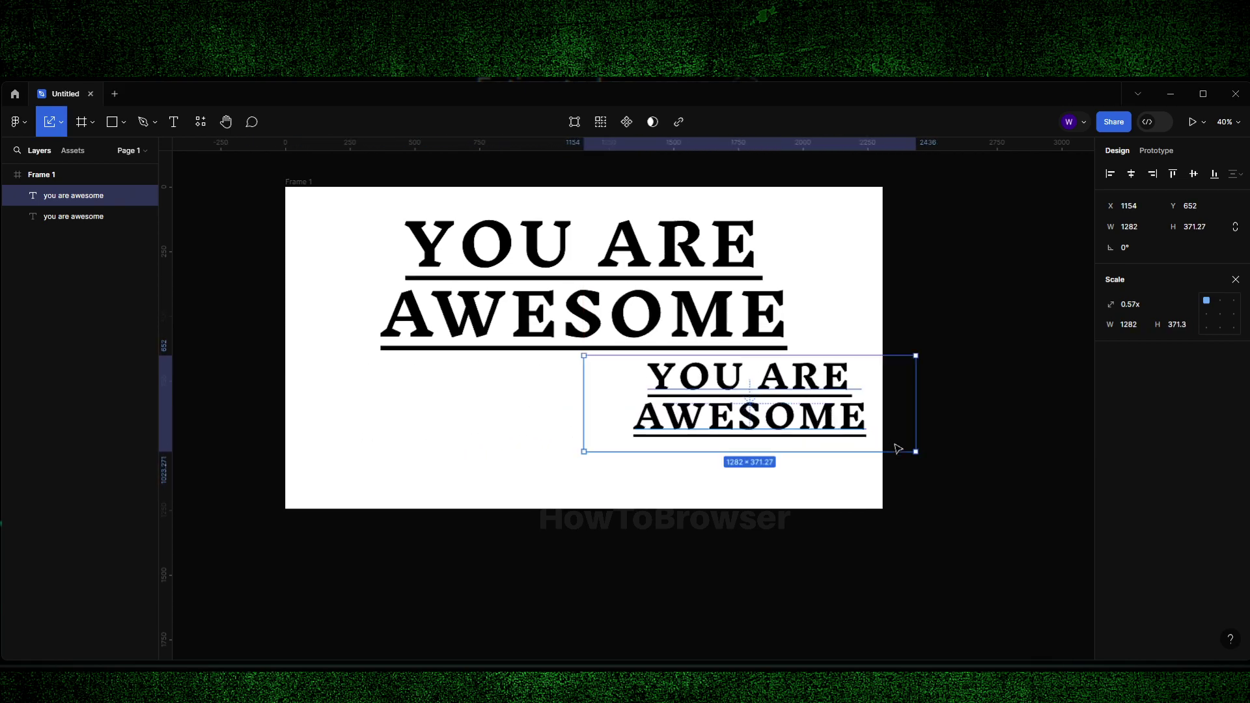
mouse_move(916, 452)
left_mouse_down()
mouse_move(797, 419)
mouse_move(763, 393)
mouse_move(573, 394)
mouse_move(592, 383)
left_mouse_up()
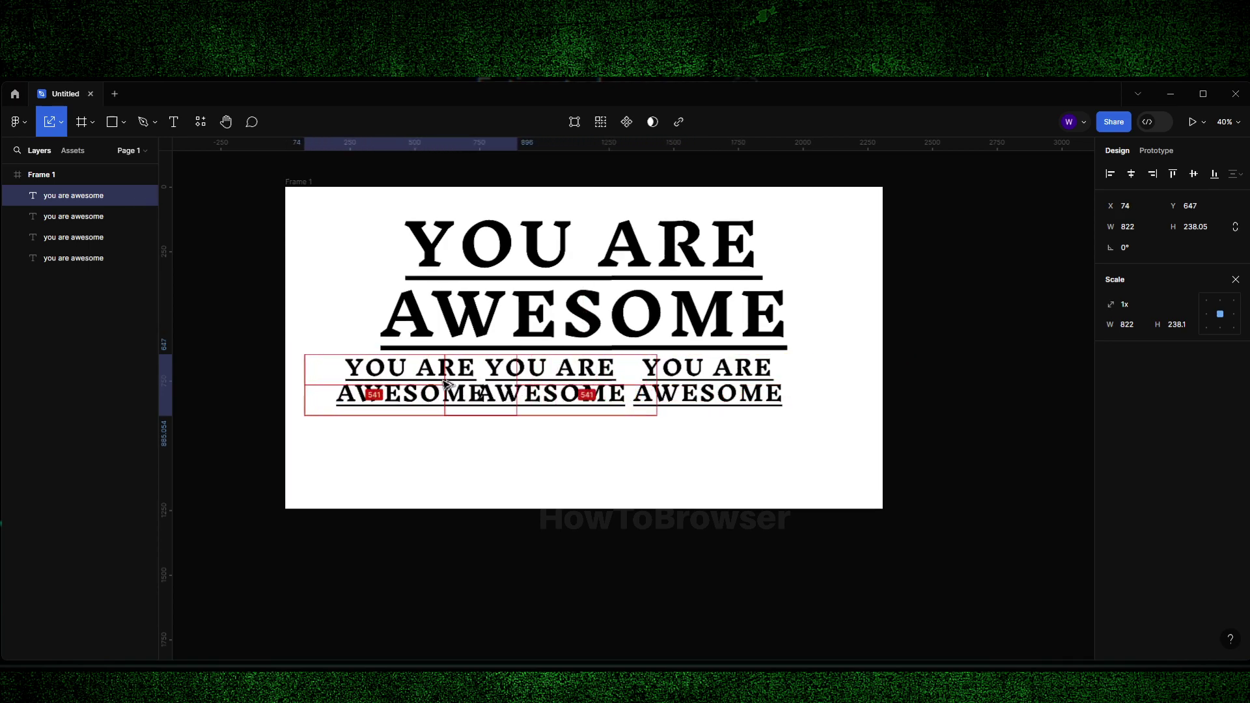
mouse_move(430, 389)
left_mouse_down()
mouse_move(429, 460)
mouse_move(723, 449)
left_mouse_up()
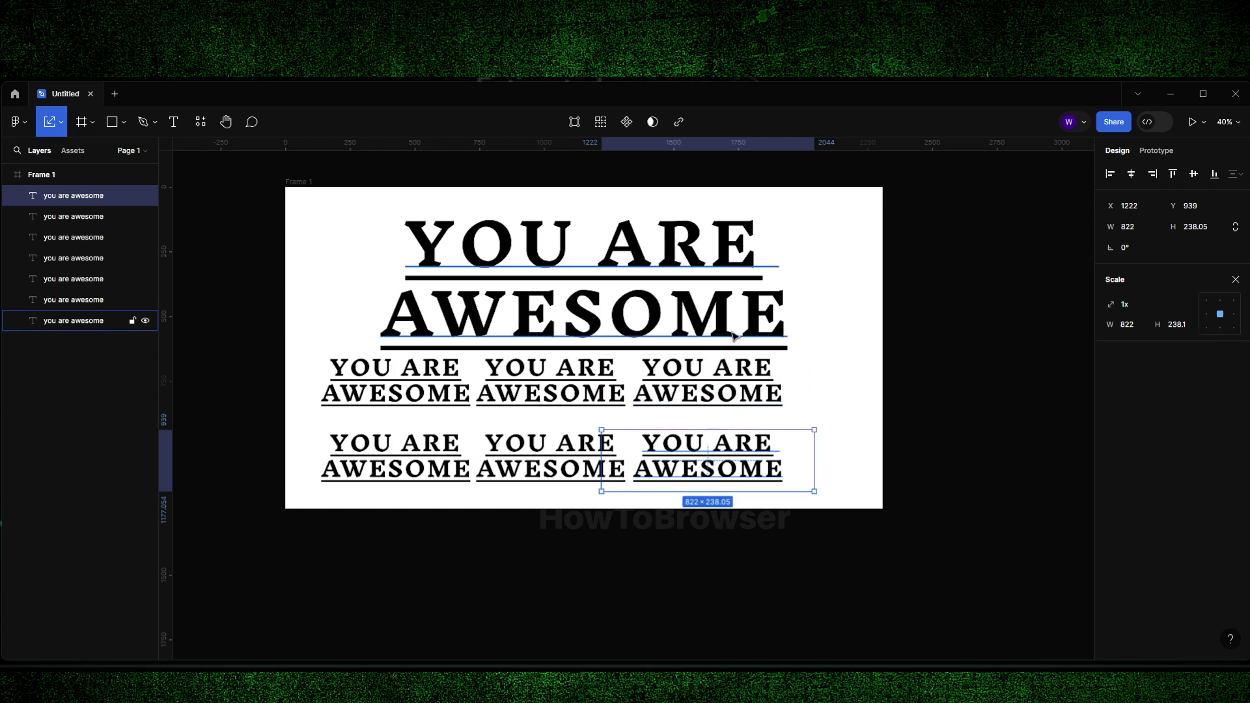
left_click(826, 246)
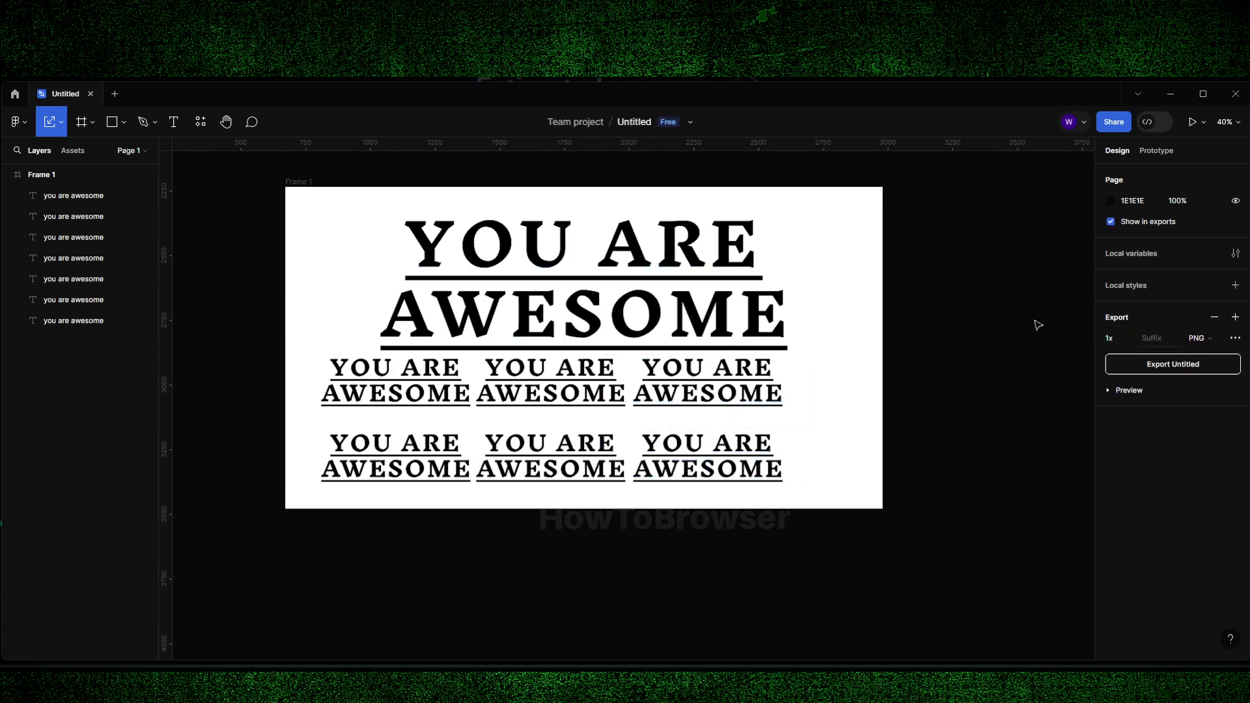
Step: Create a local grid style named 'Grid' and give it a second 10px grid layer
left_click(1236, 286)
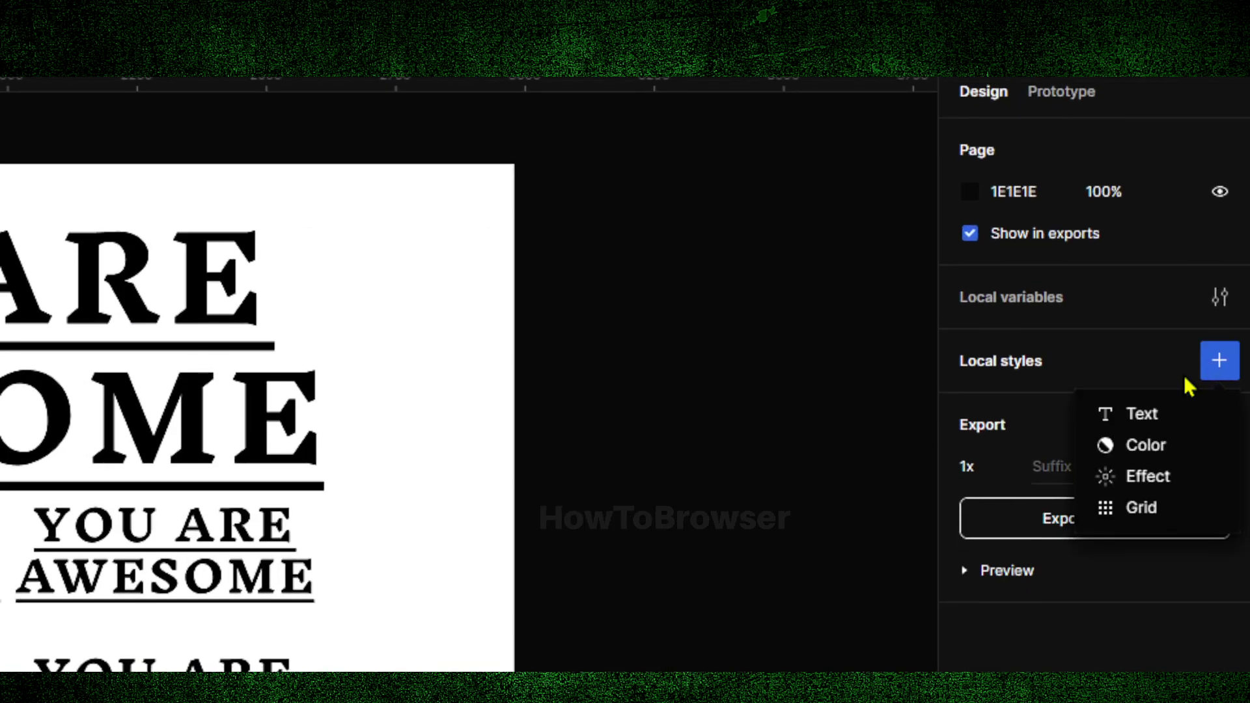
left_click(1219, 377)
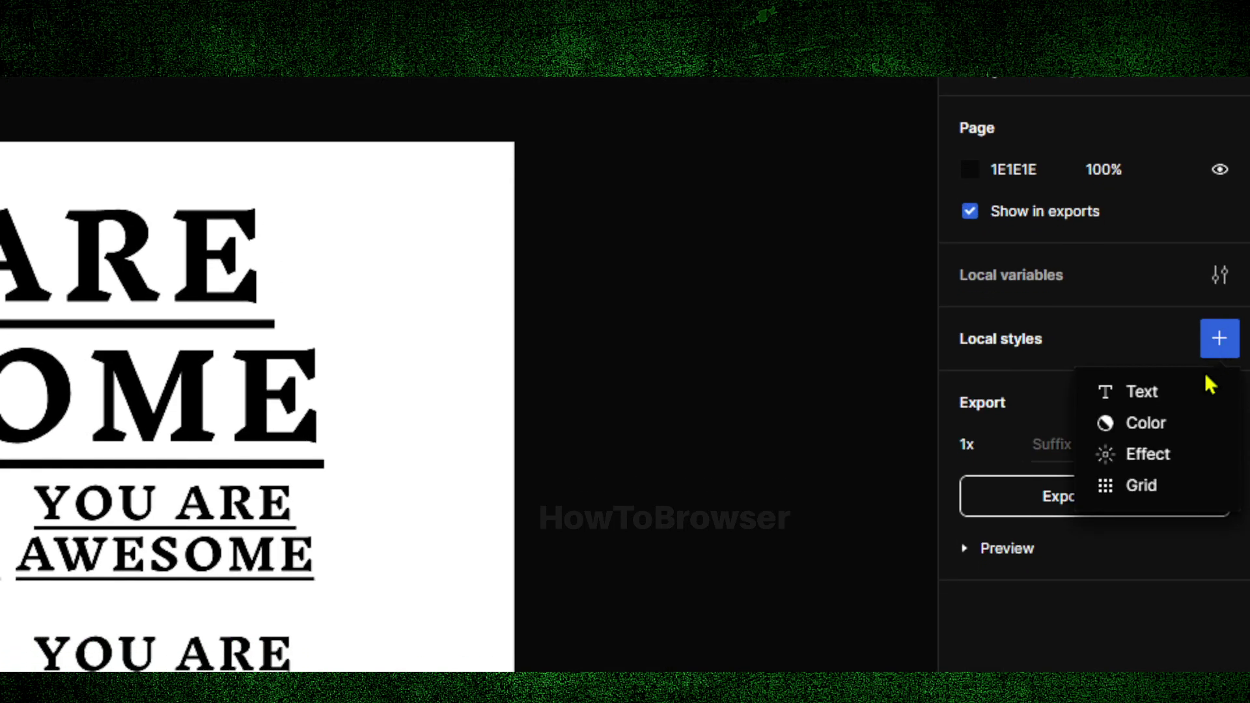
left_click(1165, 373)
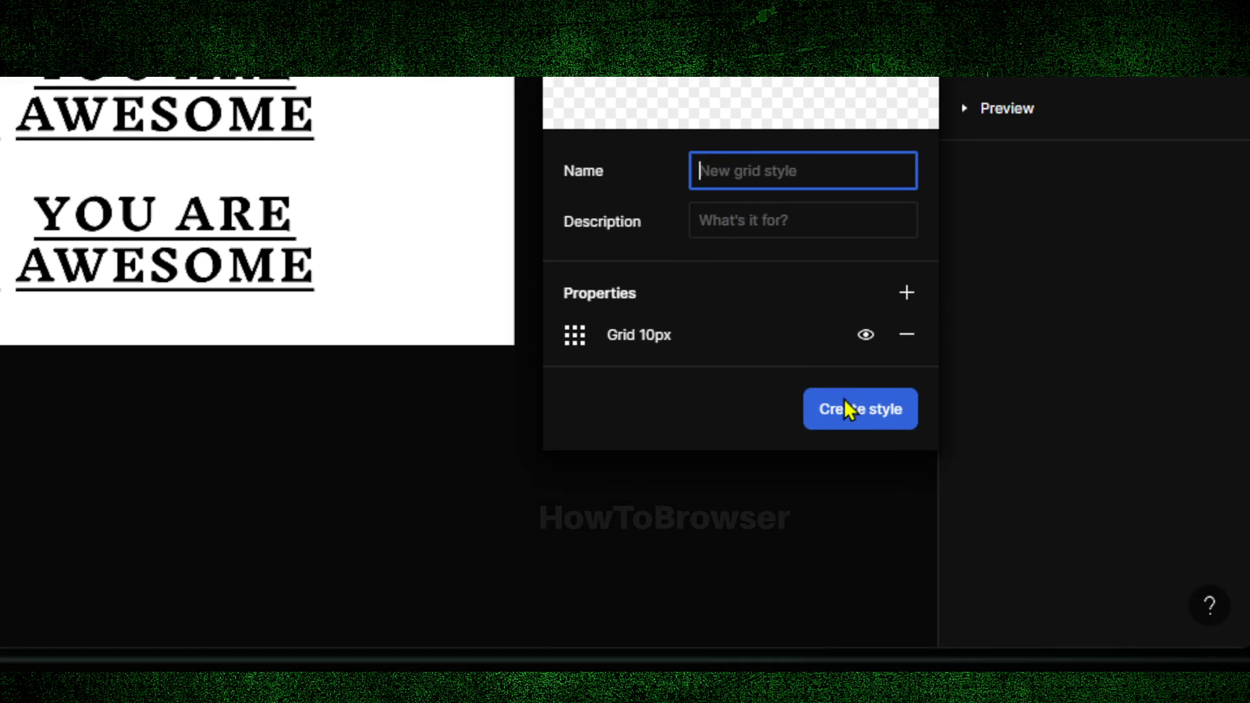
left_click(844, 400)
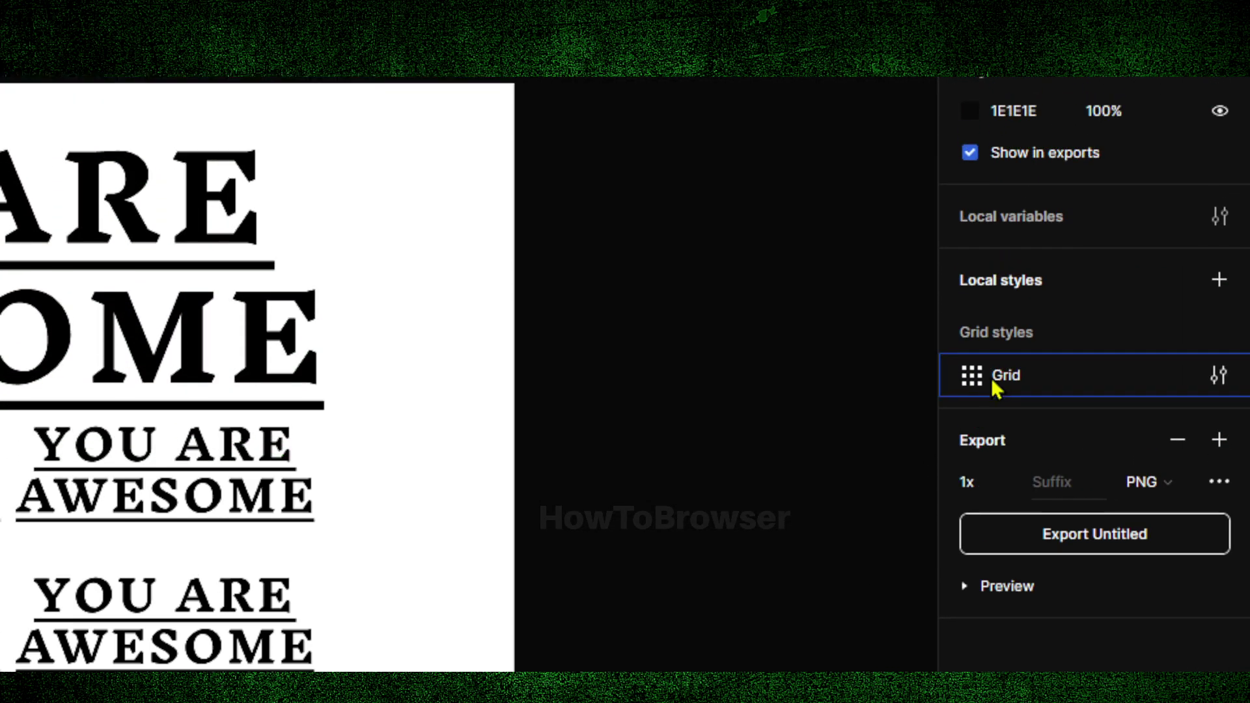
left_click(994, 376)
left_click(1218, 376)
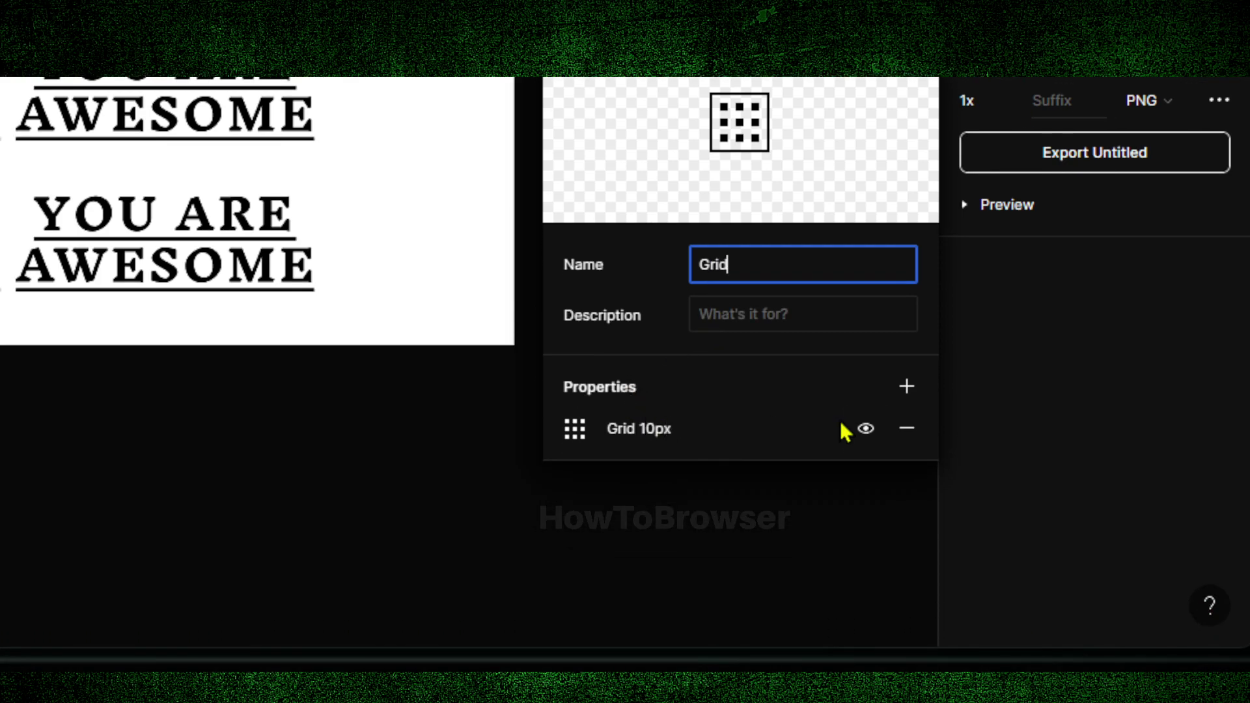
left_click(907, 387)
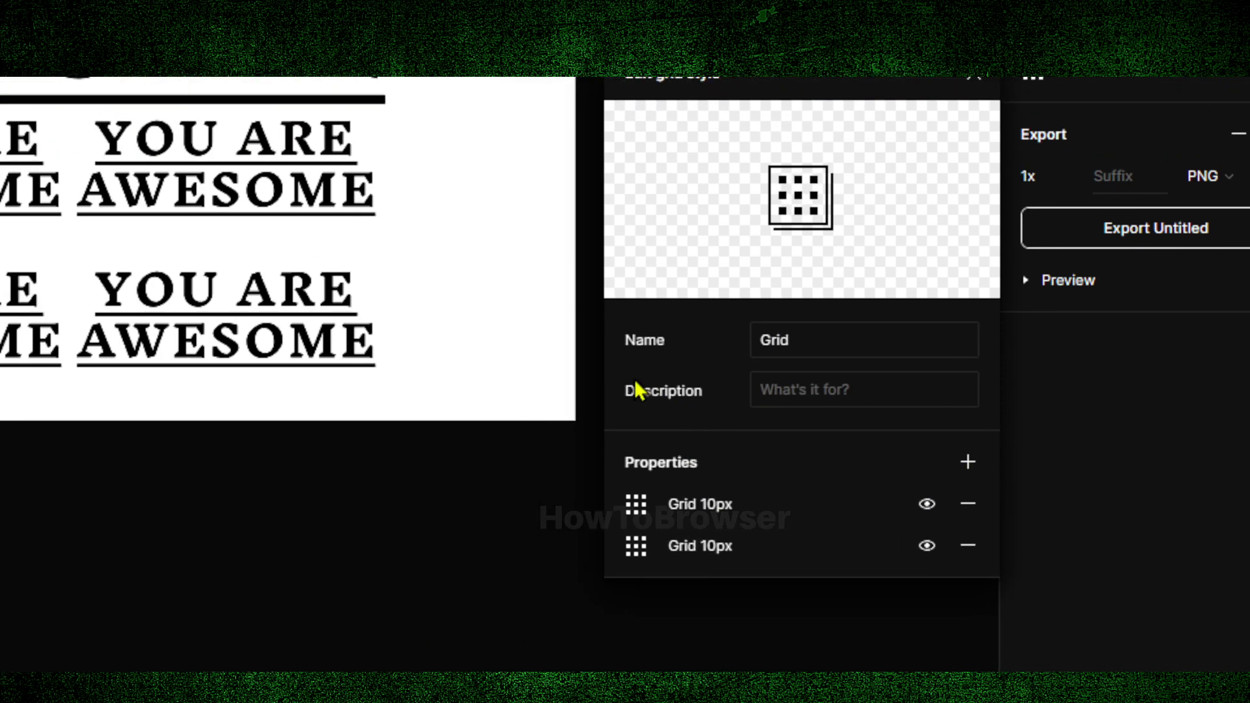